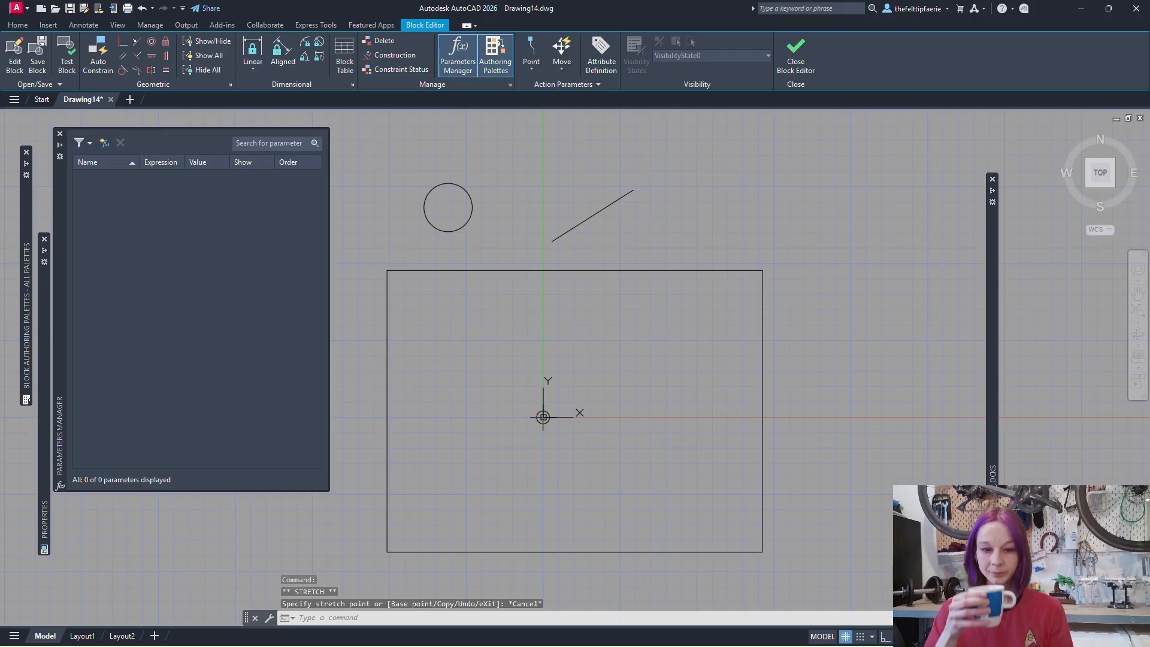
- Apply a horizontal constraint to the rectangle's top edge and a vertical constraint to its right edge
key(Escape)
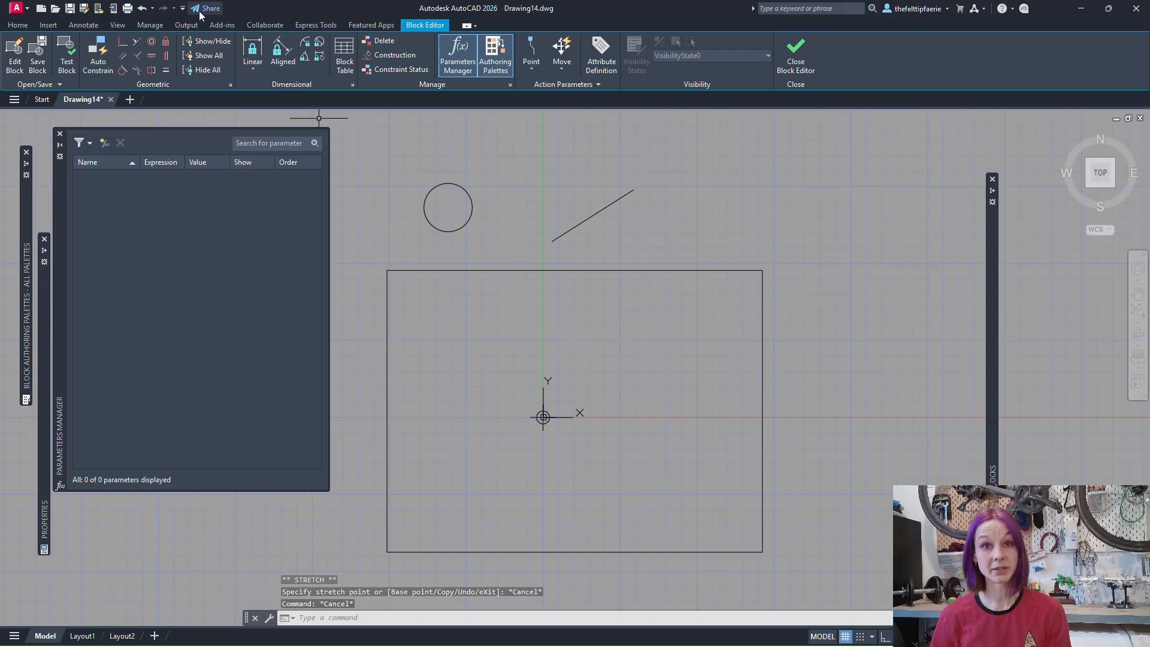
click(150, 60)
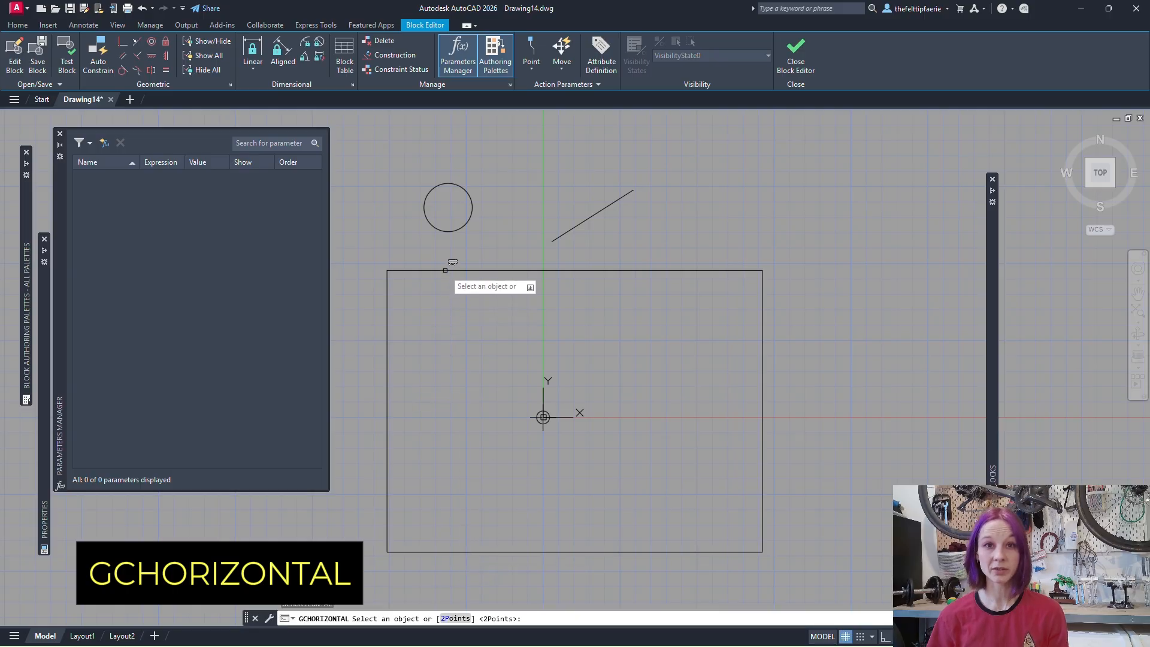
click(167, 60)
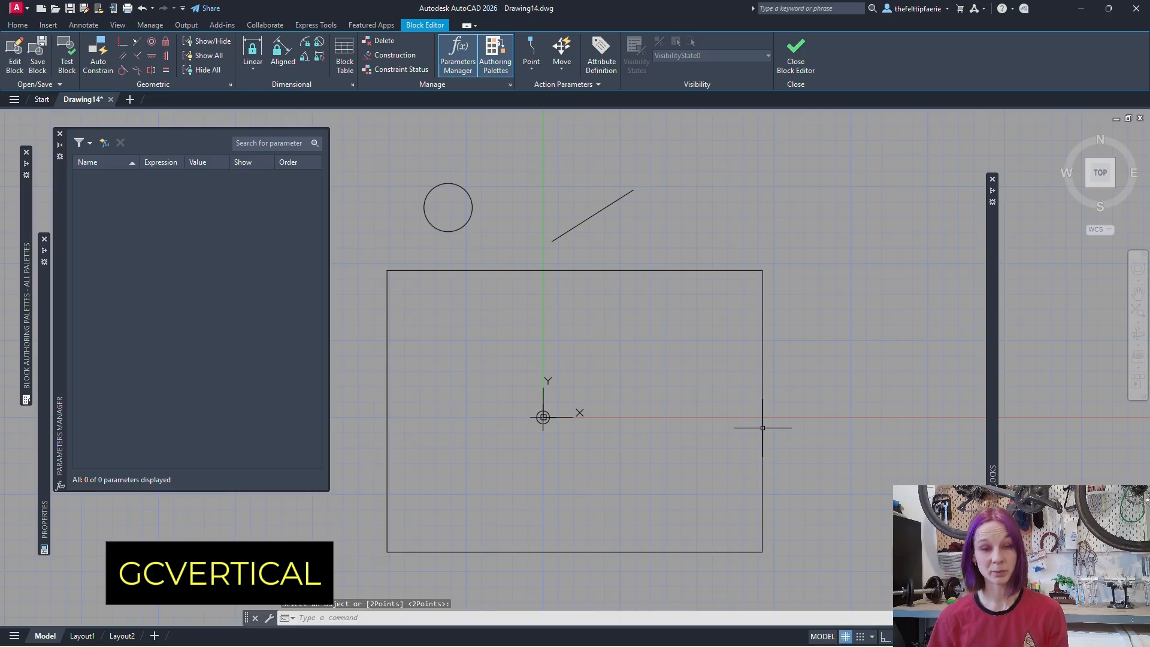
- Constrain the sloped line horizontal and make its left endpoint coincident with the midpoint of the rectangle's left edge
click(152, 56)
click(566, 230)
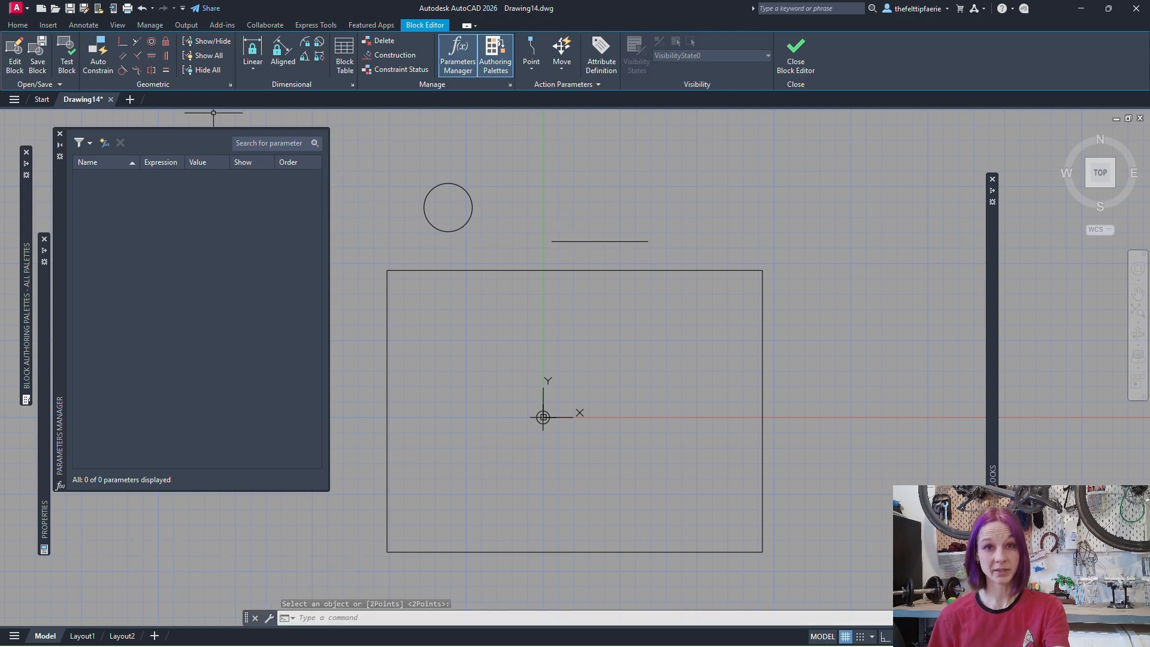
click(124, 44)
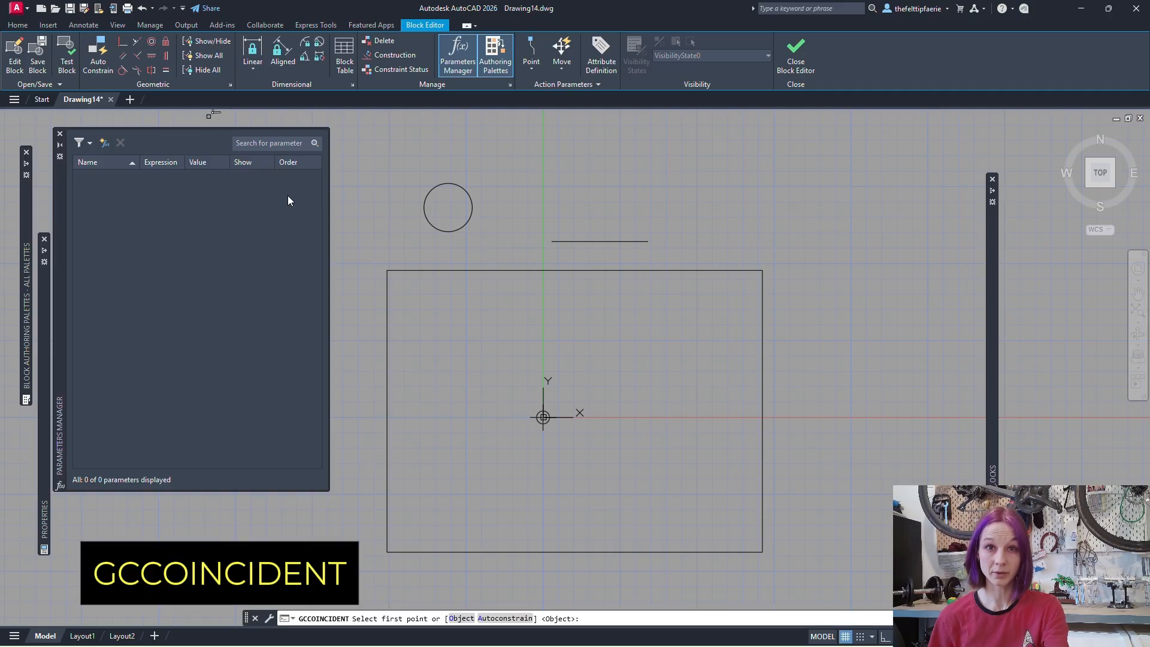
click(556, 240)
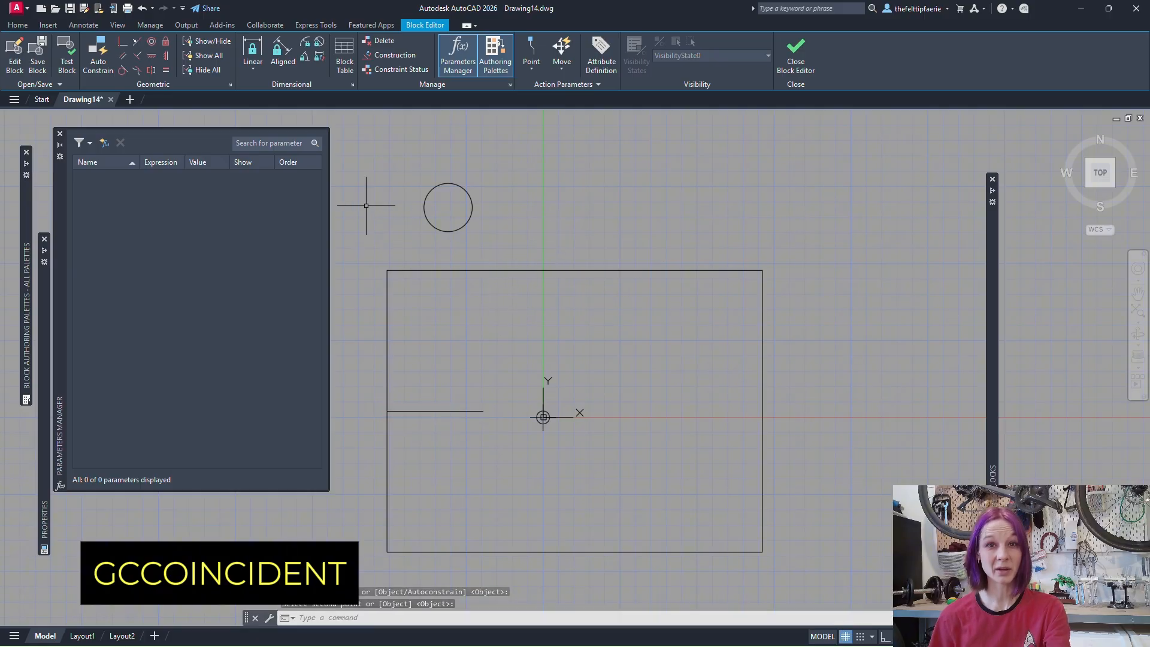
- Add a coincident constraint that places the circle's centre on the point at the origin
click(122, 42)
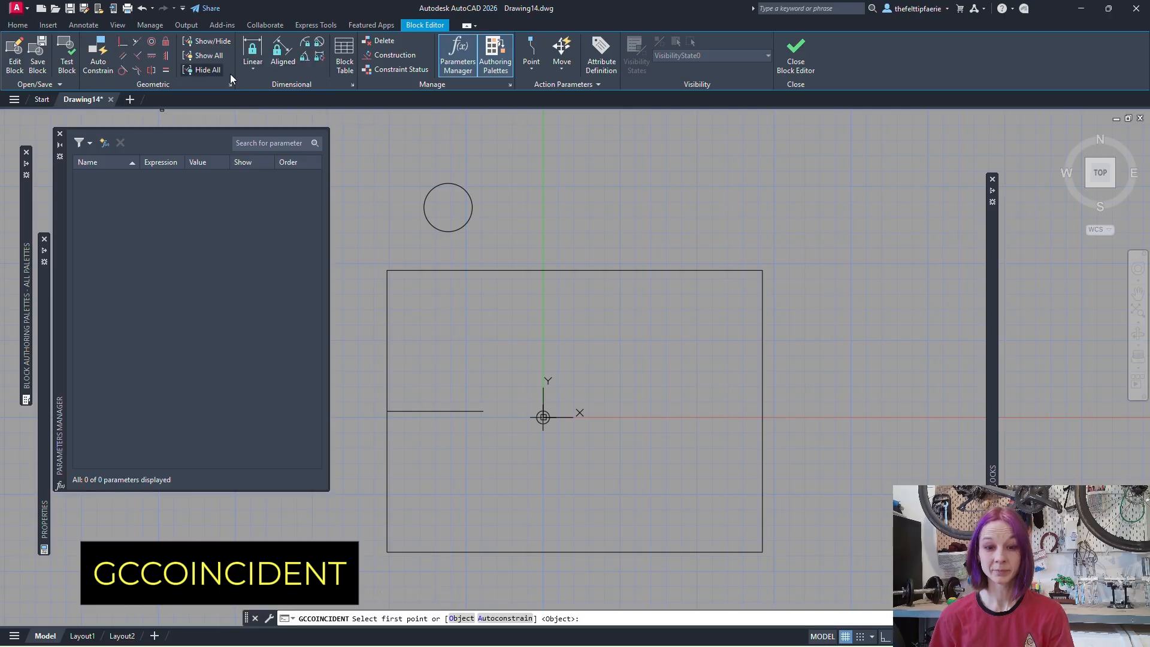
click(543, 413)
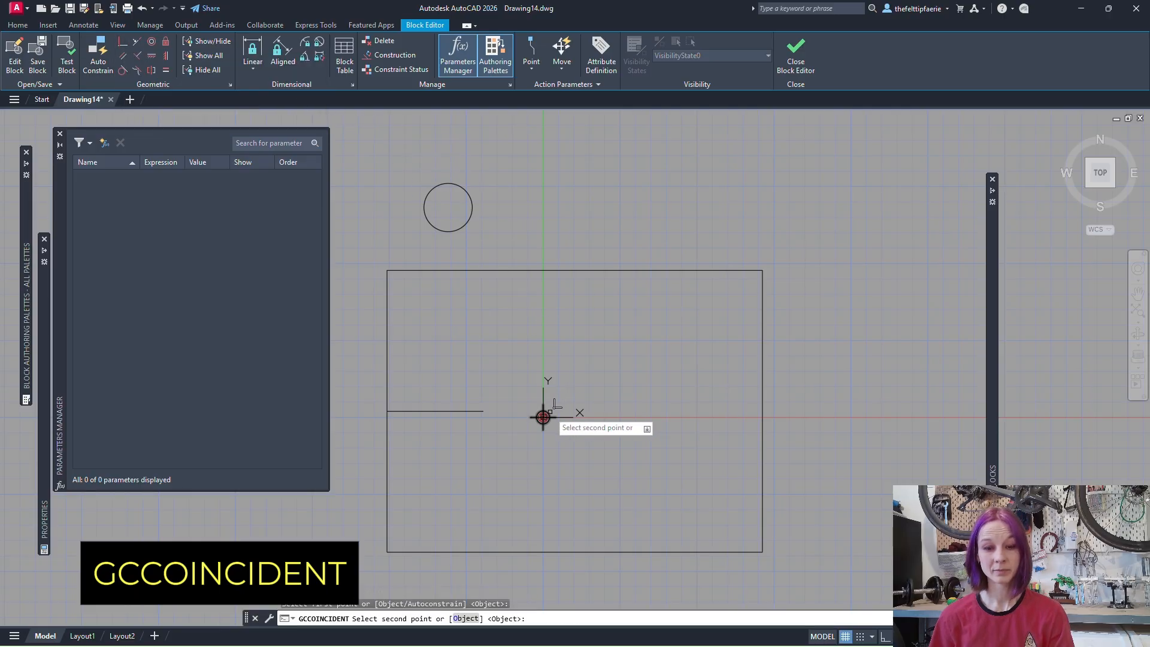
click(468, 217)
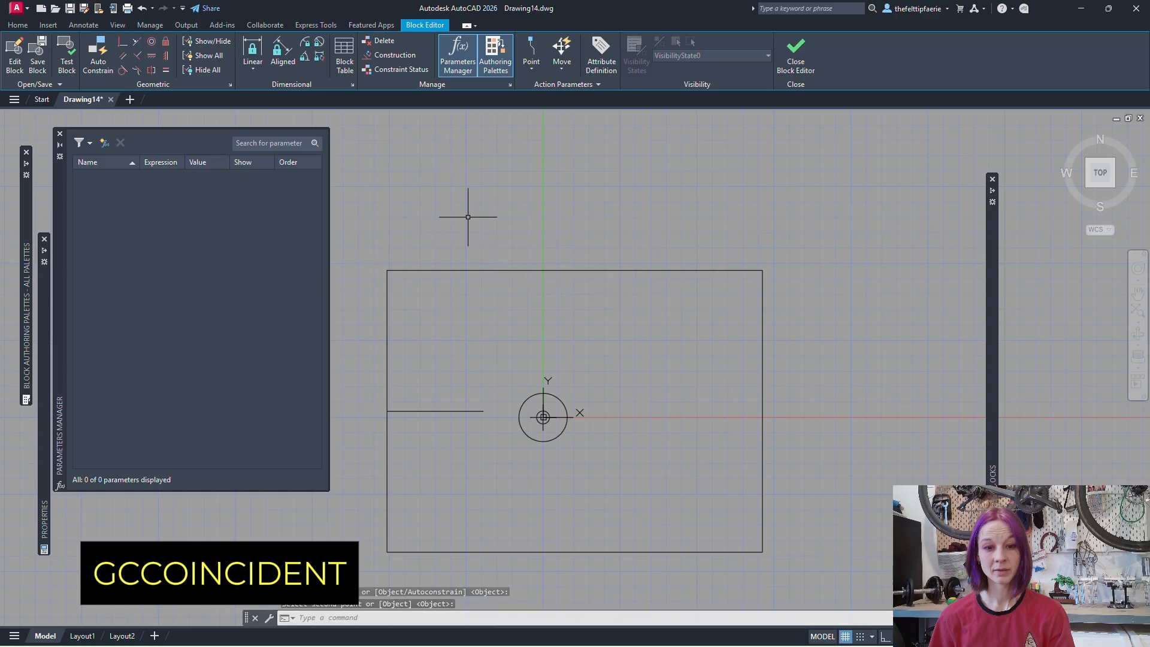
- Add a vertical linear parameter along the rectangle's left edge, between its bottom and top corners, defined as height=10
middle_drag(667, 519, 700, 483)
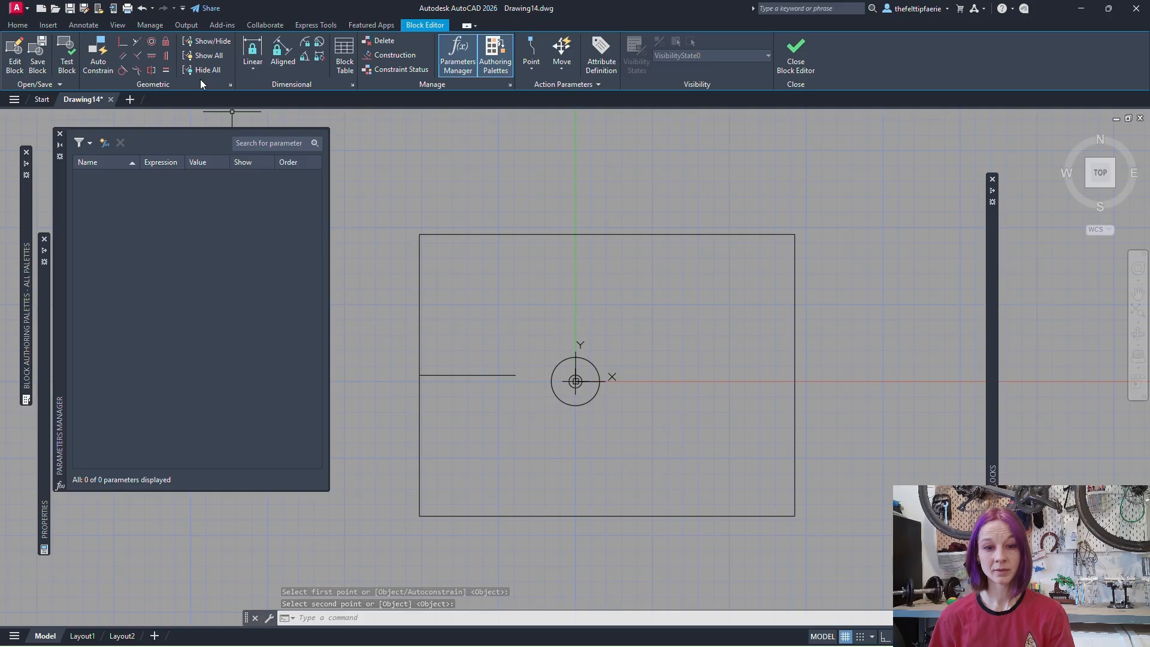
click(251, 47)
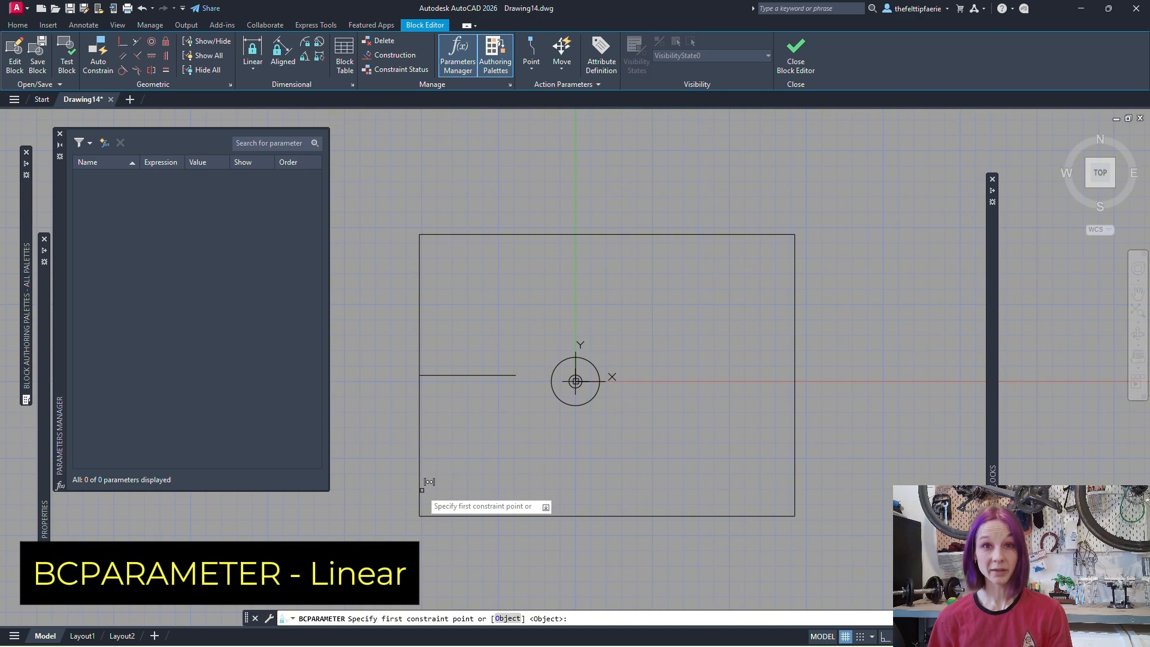
click(420, 514)
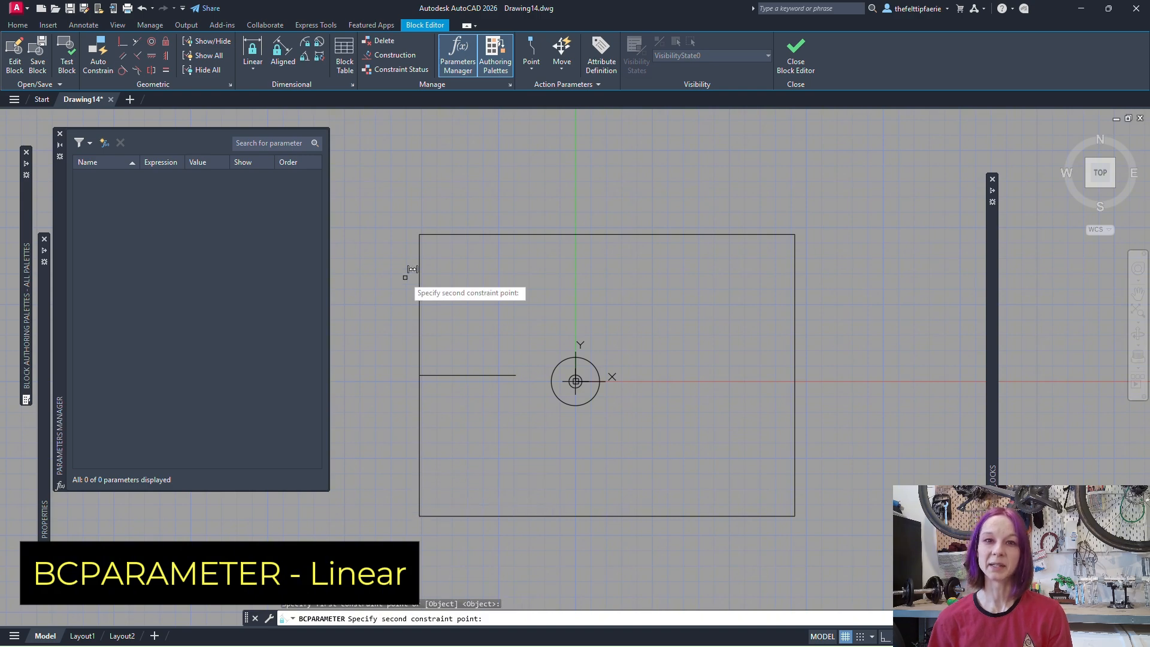
click(420, 234)
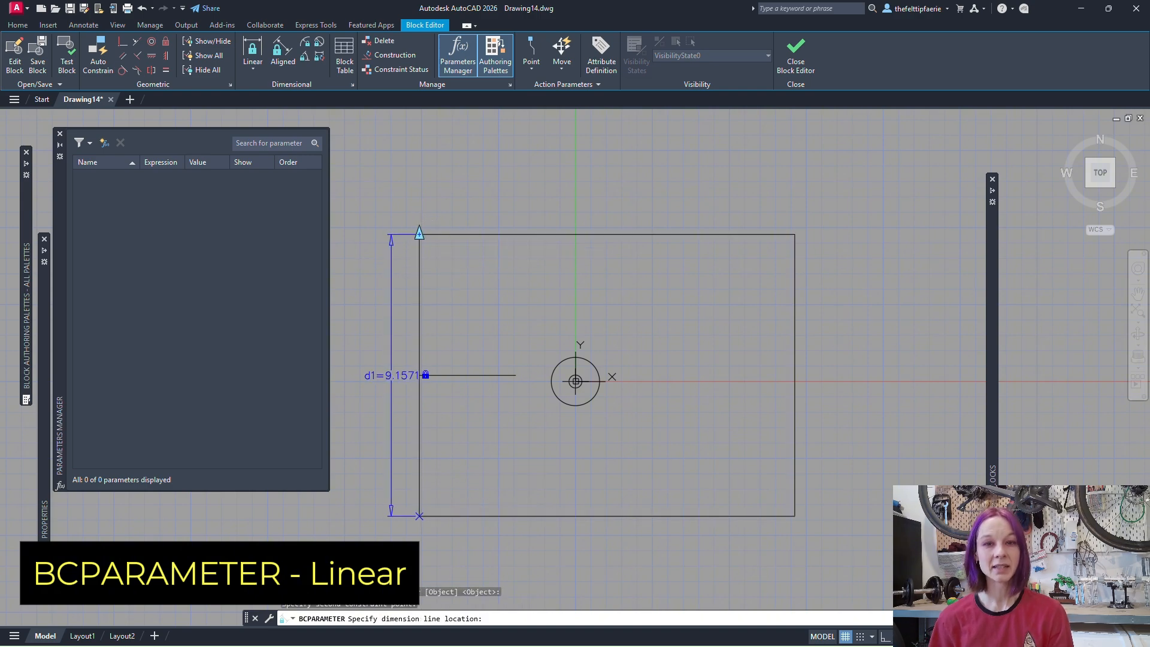
click(391, 264)
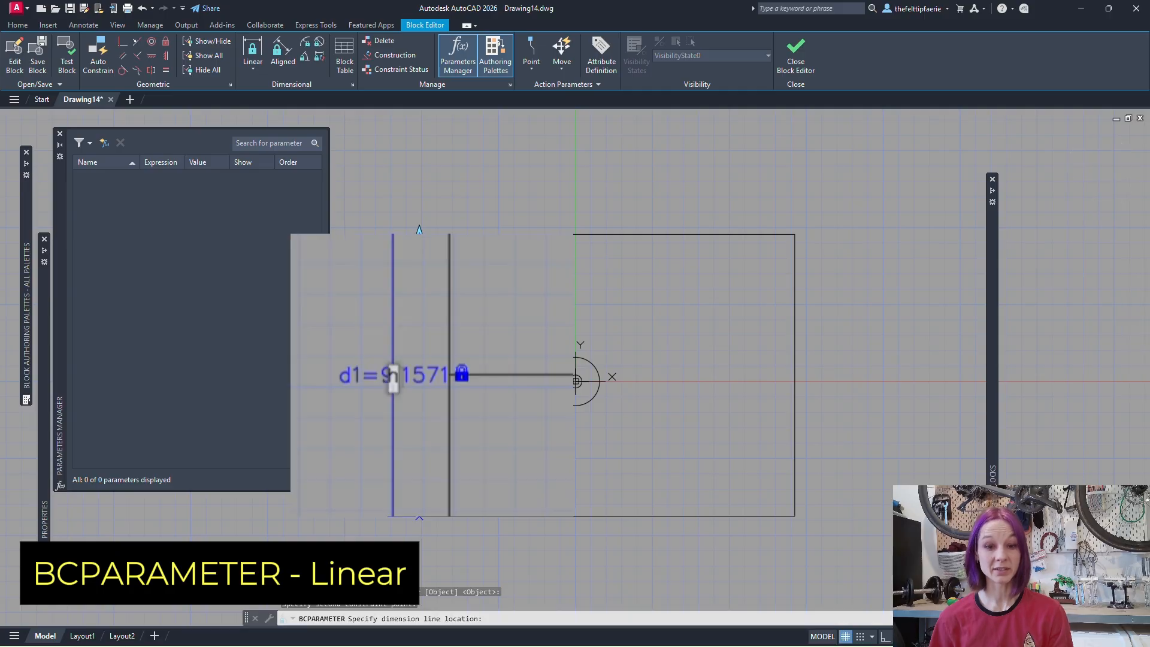
text(height)
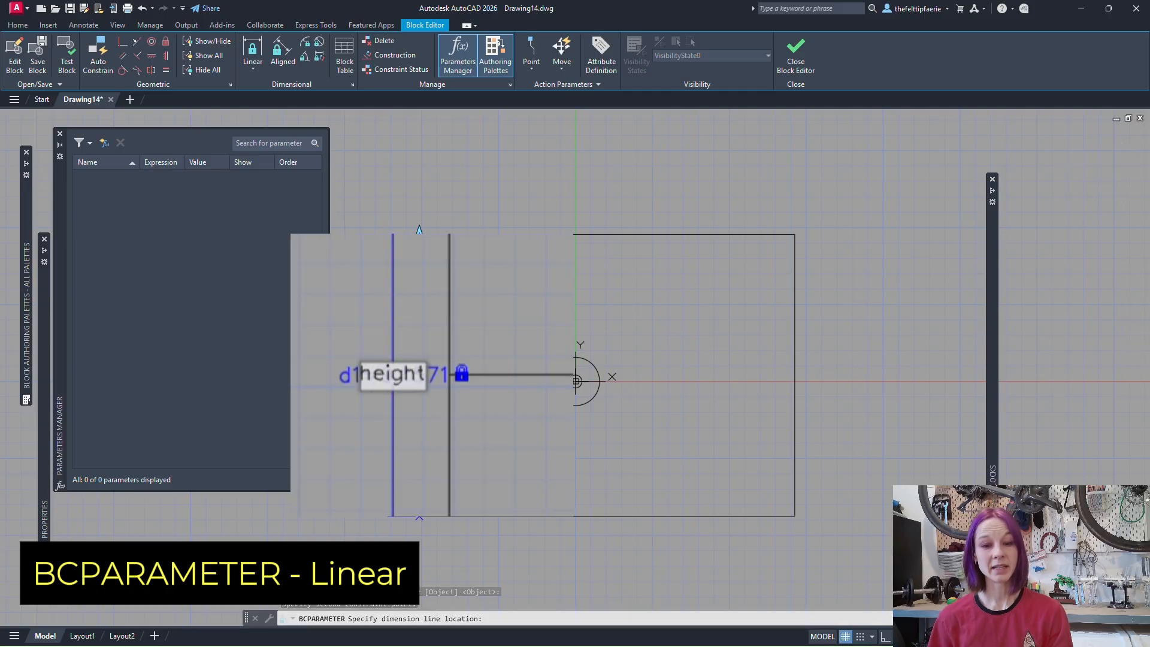
text(=10)
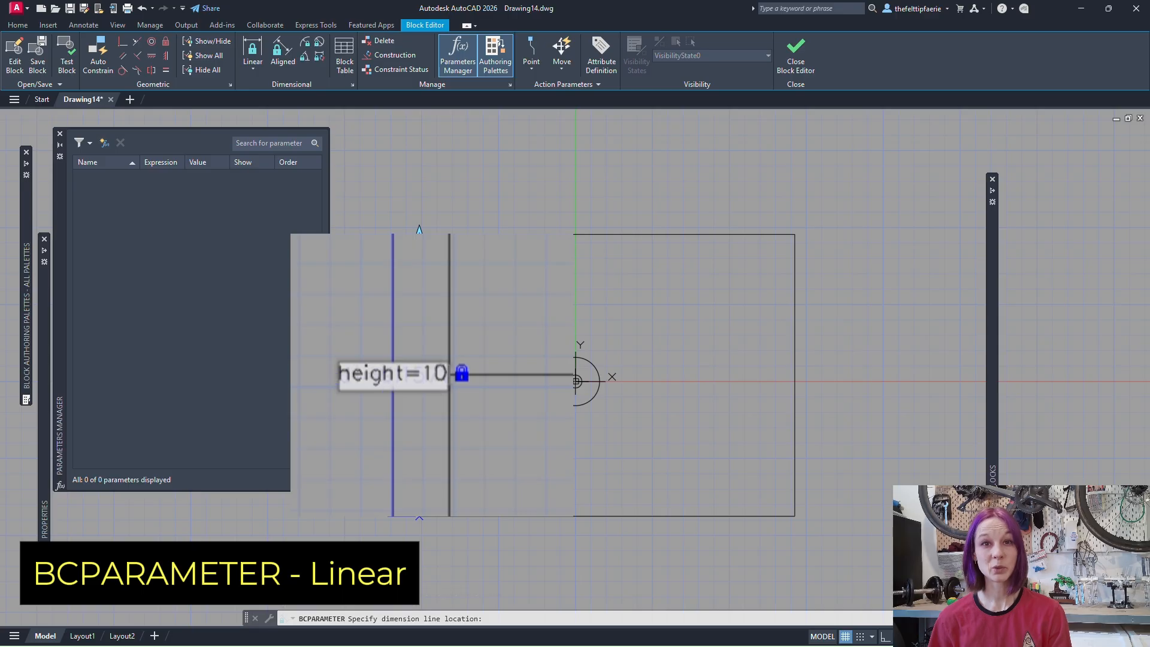
key(Return)
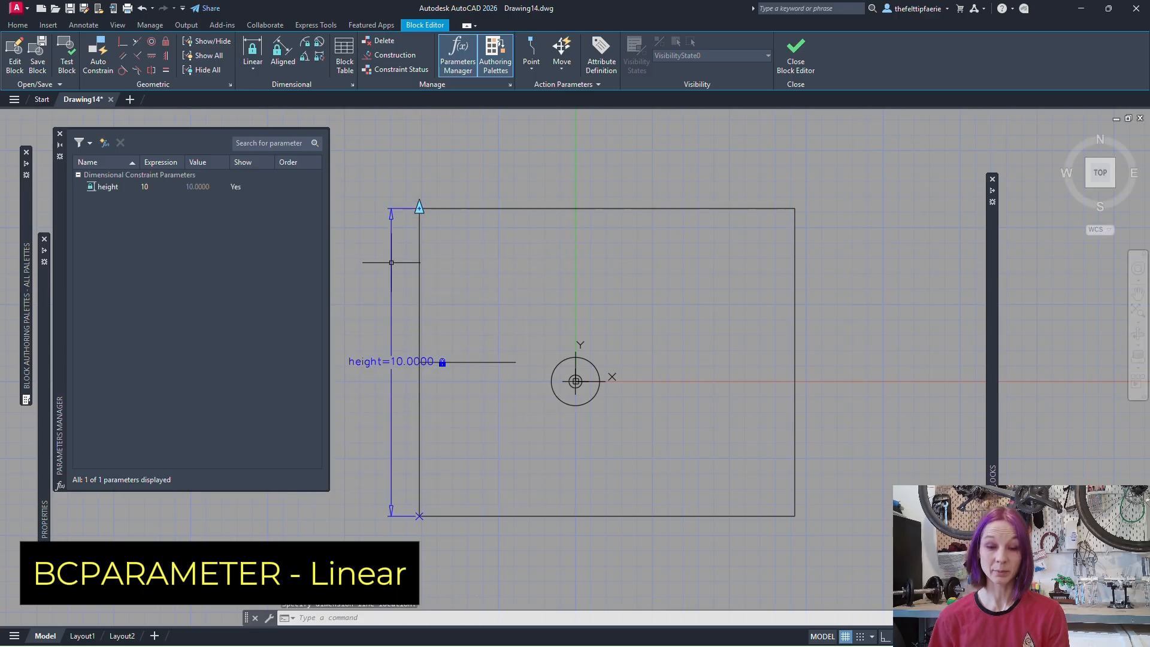
- Add a horizontal linear parameter along the rectangle's top edge, from its left to its right corner, defined as width=12
click(247, 60)
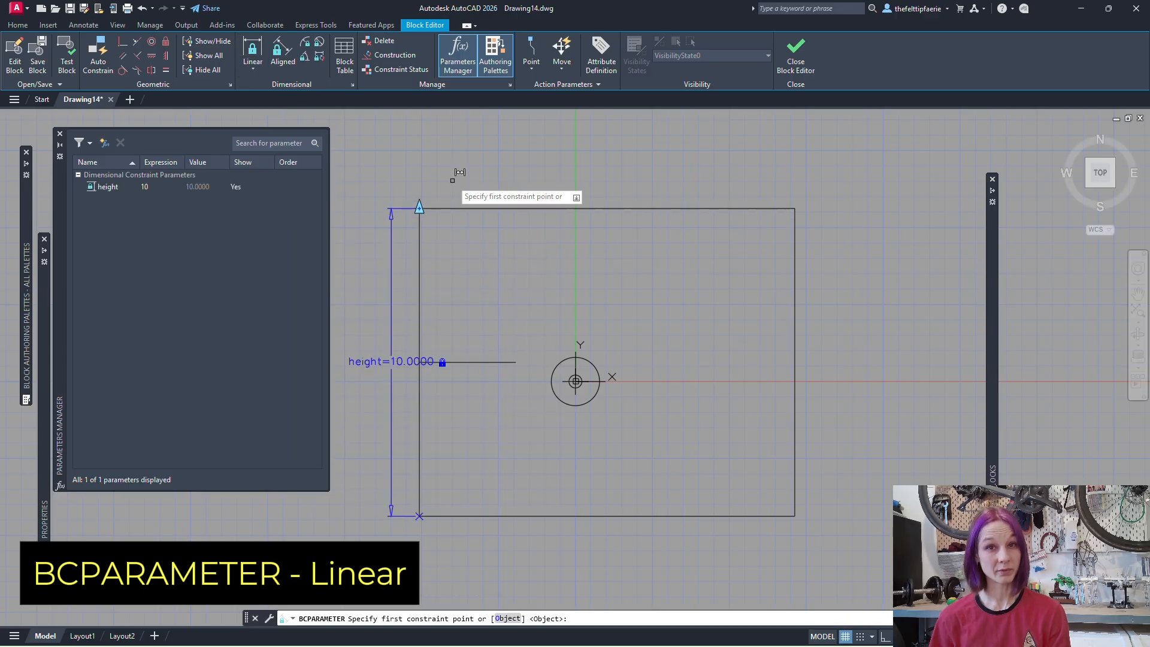
click(420, 209)
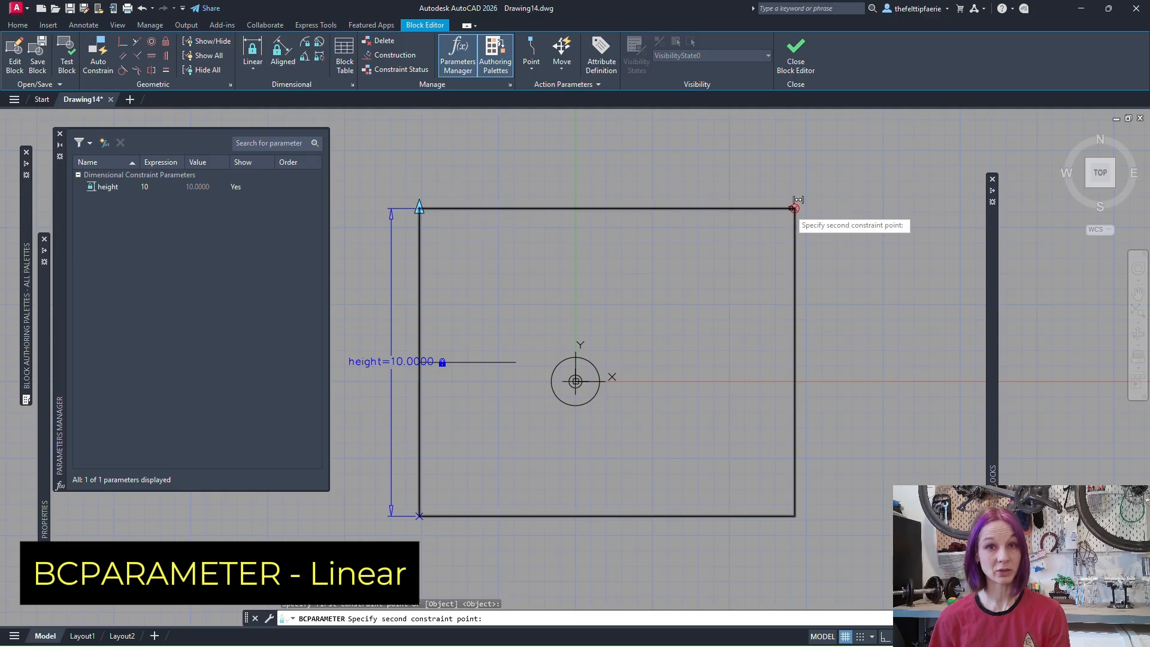
click(794, 208)
click(778, 186)
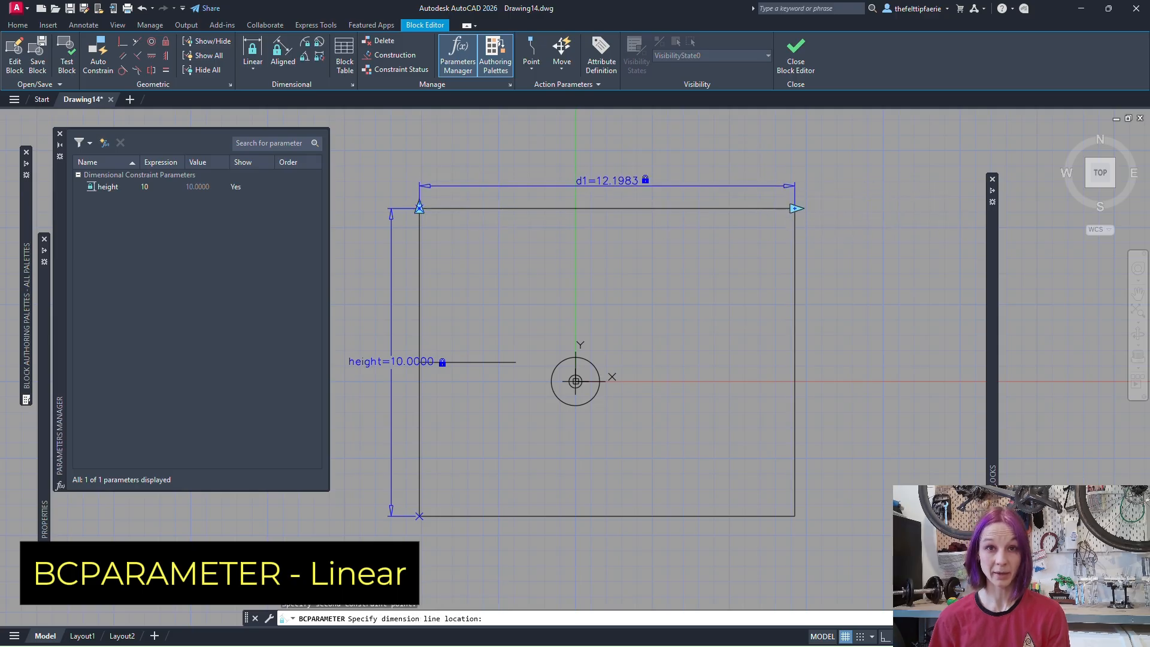
text(widt)
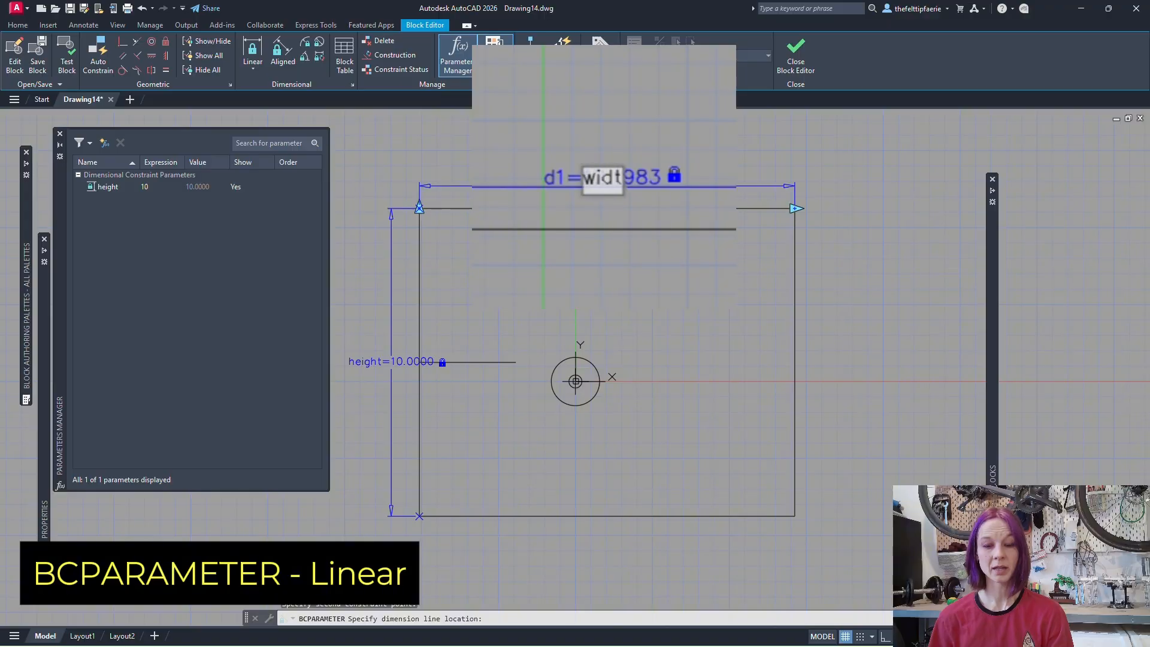
text(h=)
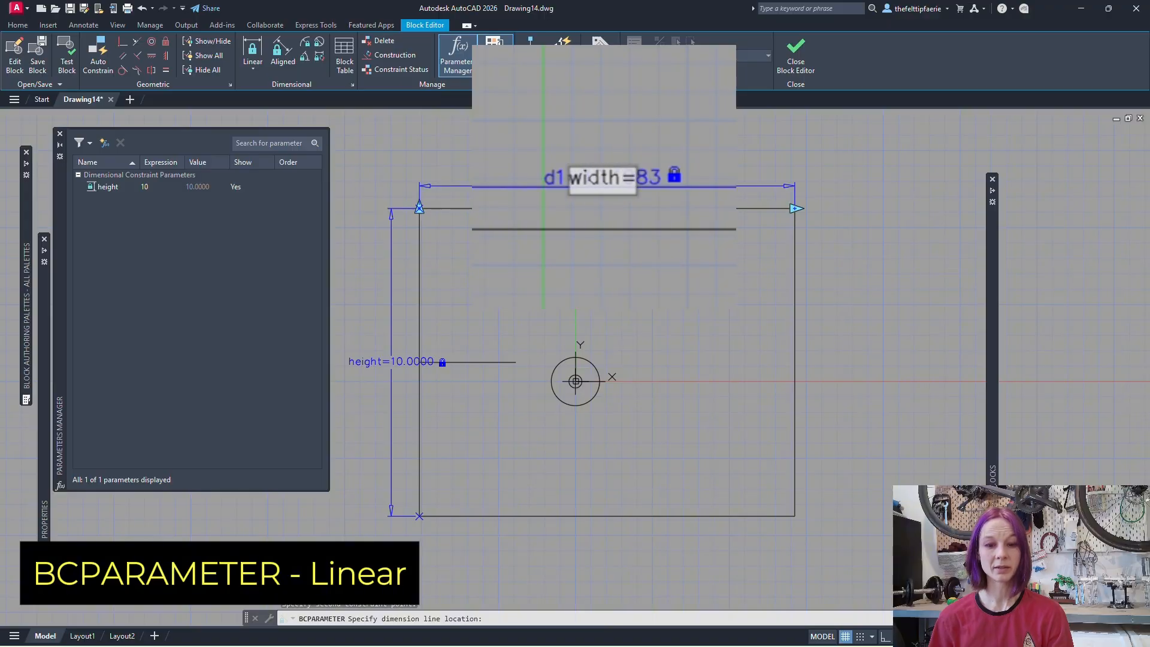
text(12)
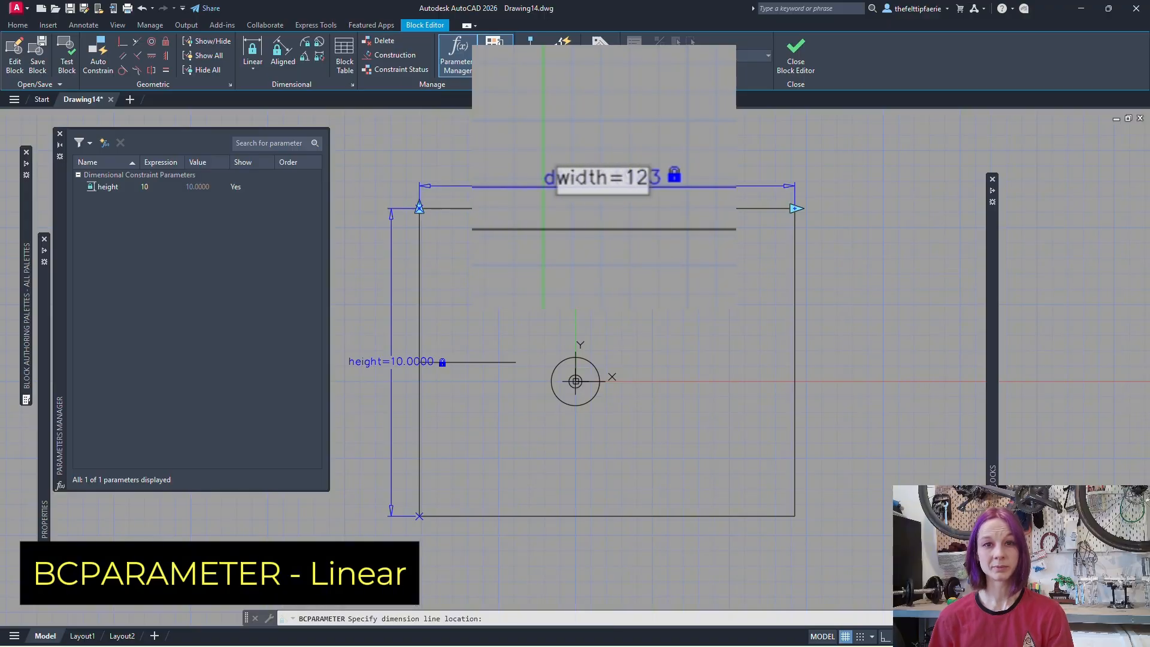
key(Return)
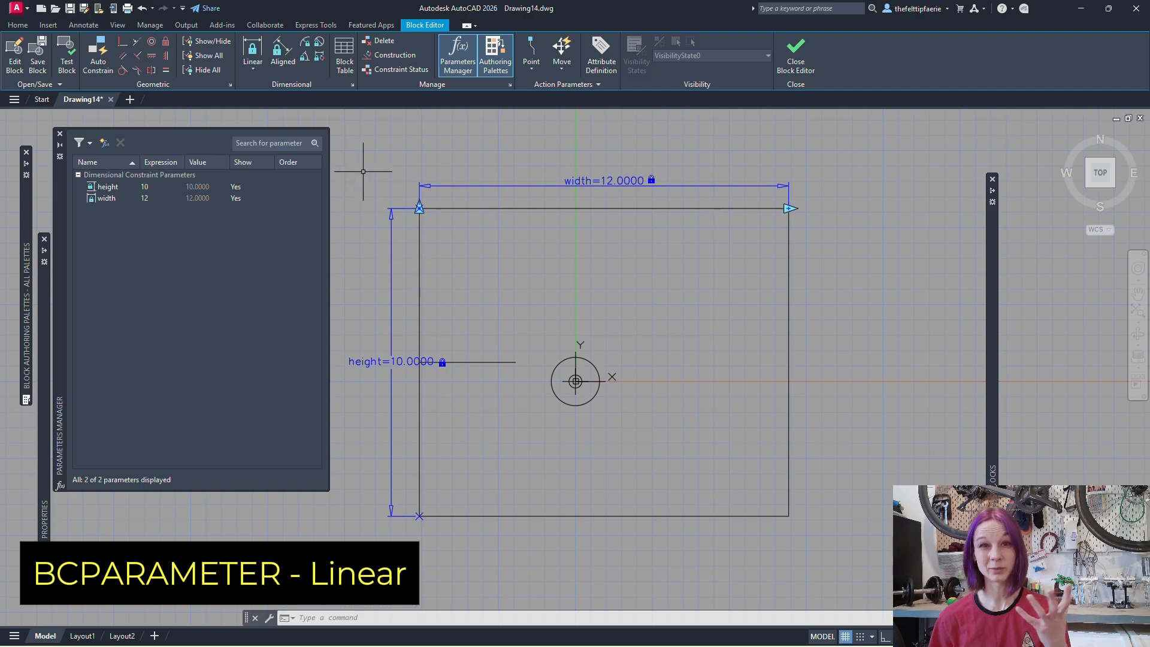
- Add a vertical linear parameter from the circle's centre to the midpoint of the rectangle's top edge, keeping the default name and value
click(250, 48)
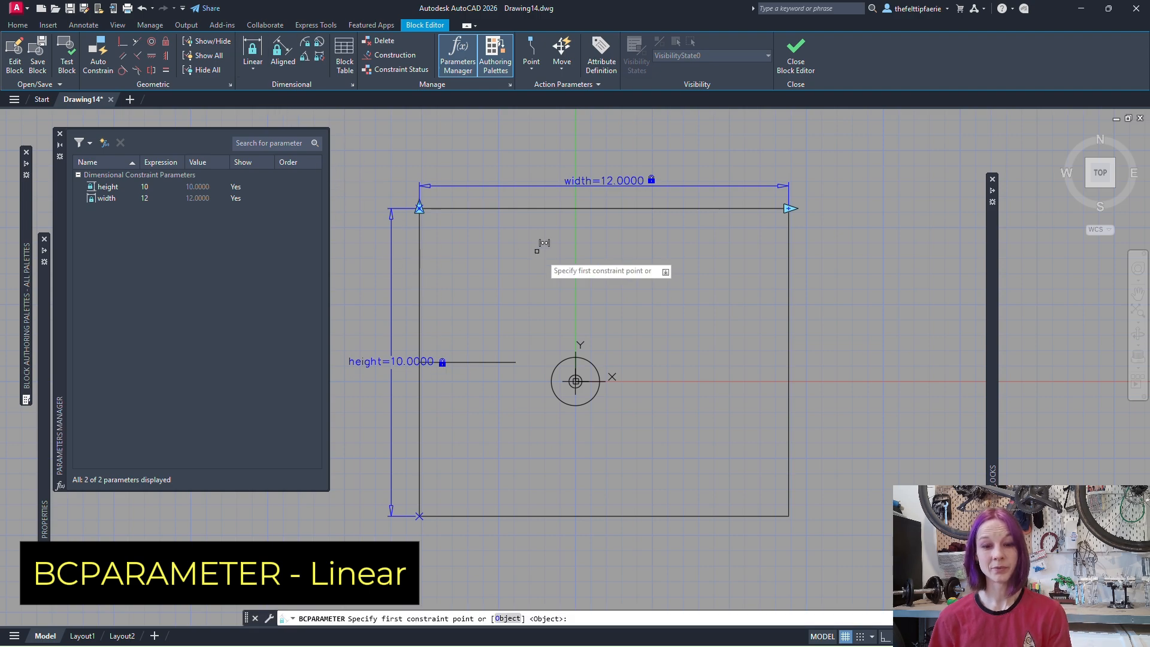
click(575, 381)
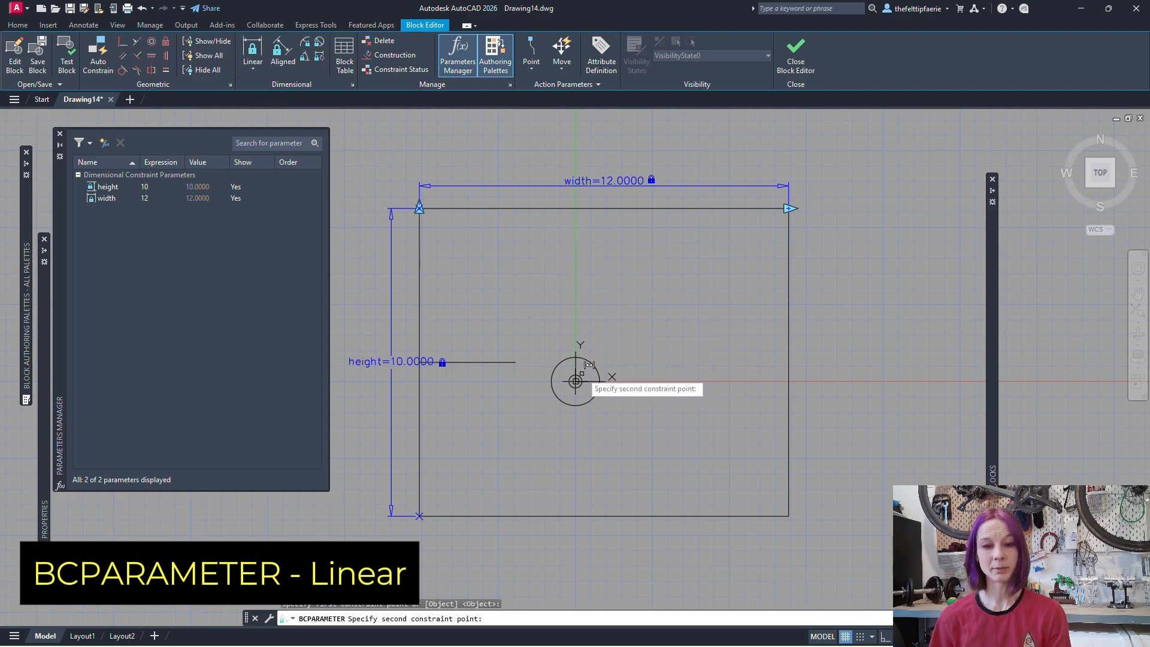
click(604, 208)
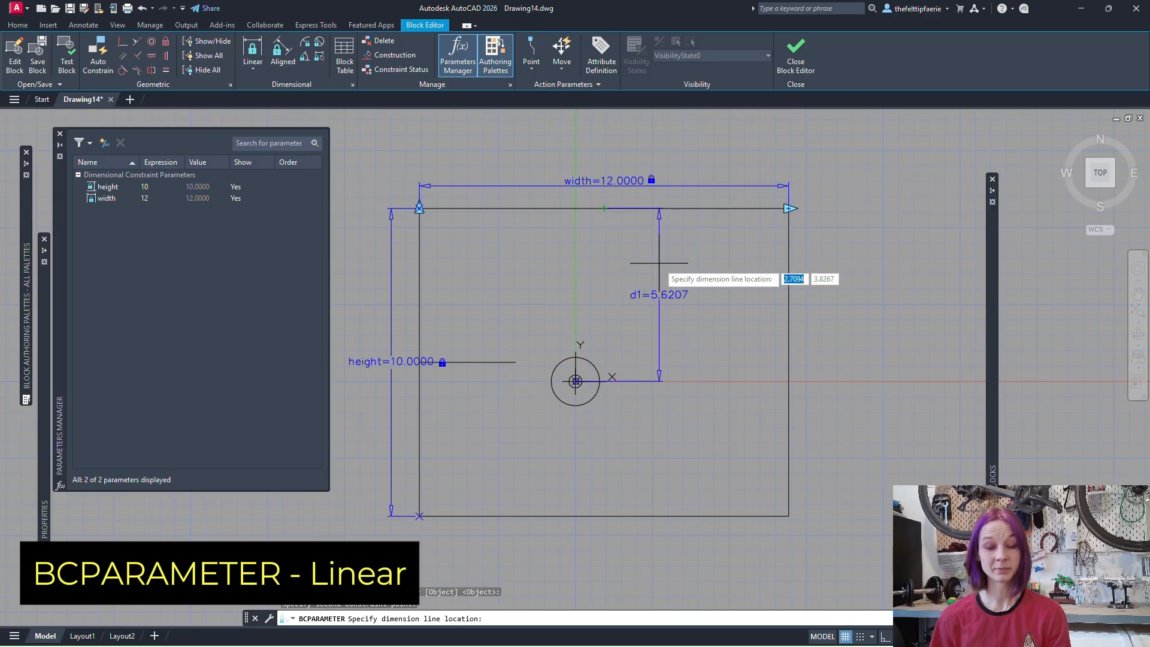
click(659, 256)
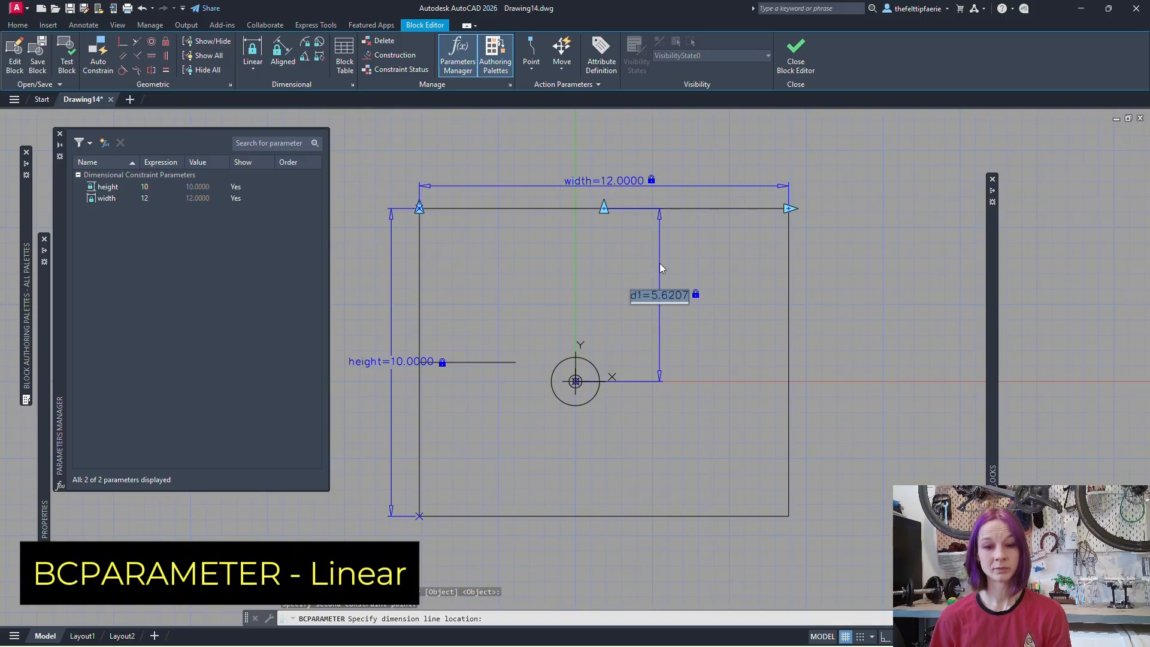
key(Return)
- Add a horizontal linear parameter from the circle's centre to the midpoint of the rectangle's left edge, keeping the default name and value
key(Return)
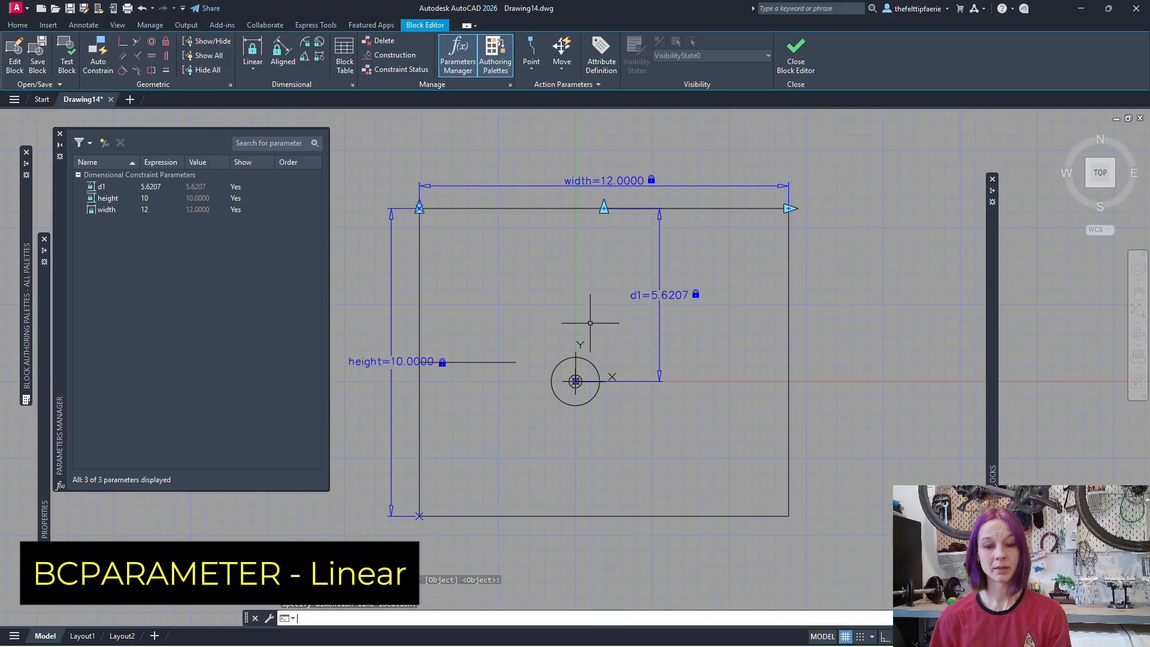
text(L)
key(Return)
click(590, 362)
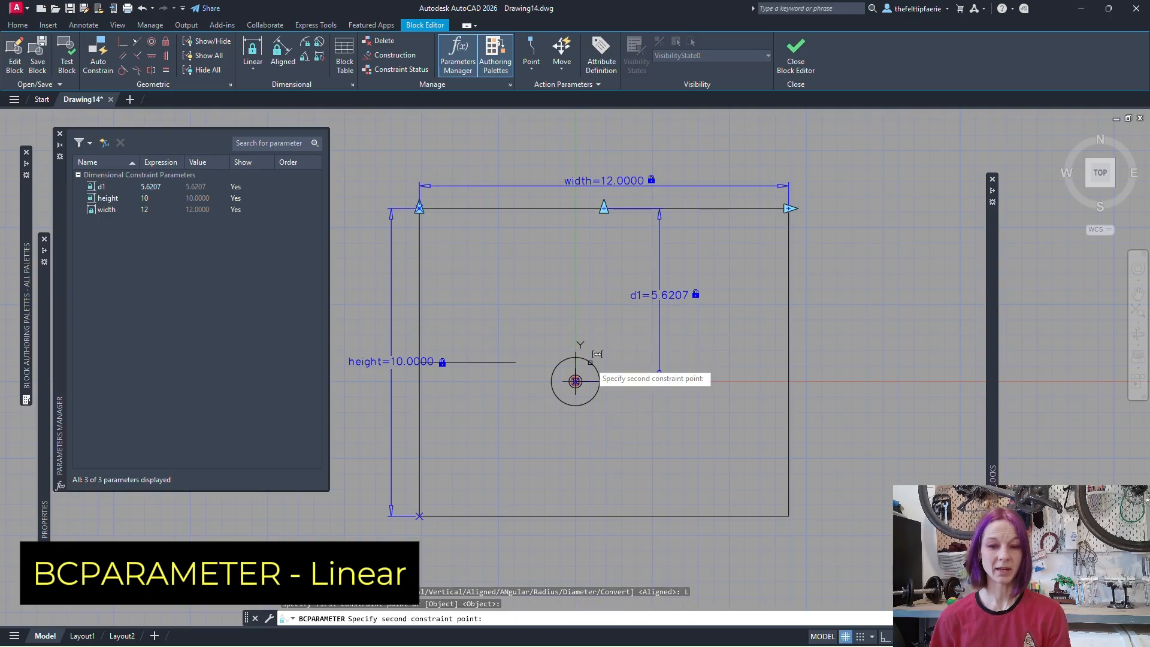
click(419, 362)
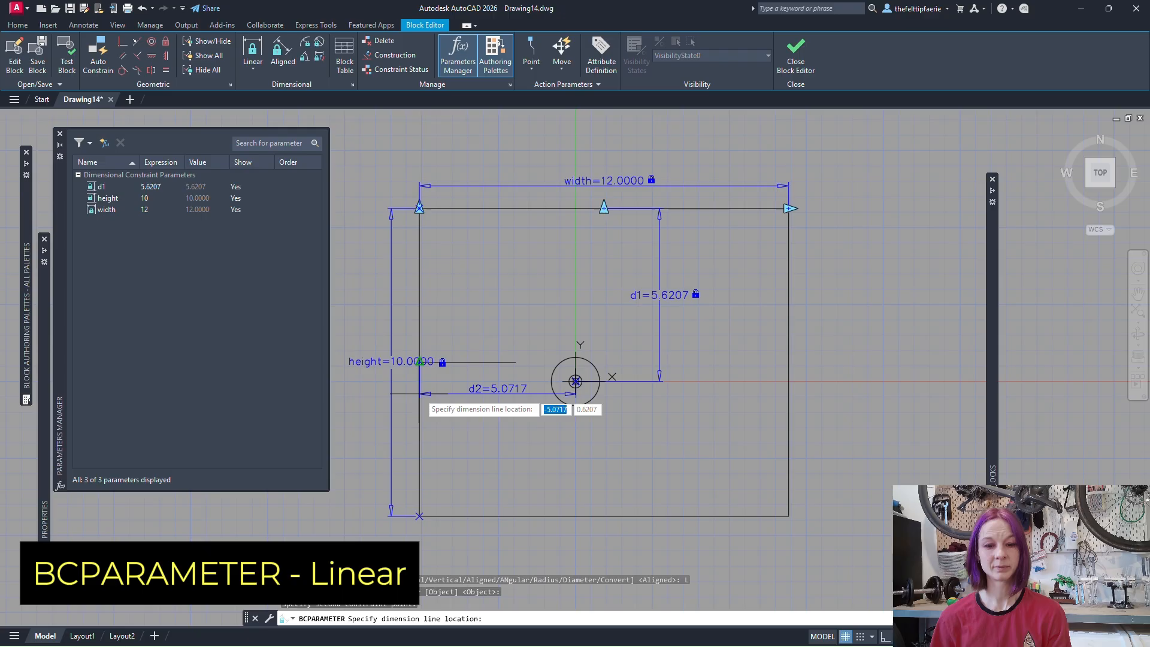
click(490, 441)
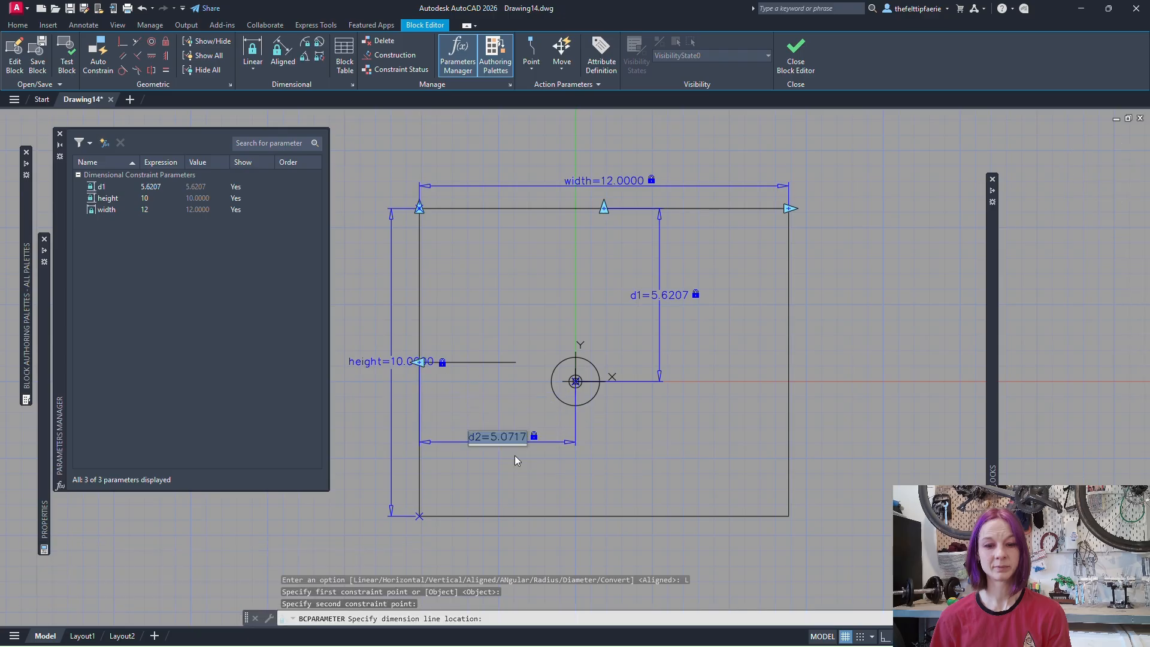
key(Return)
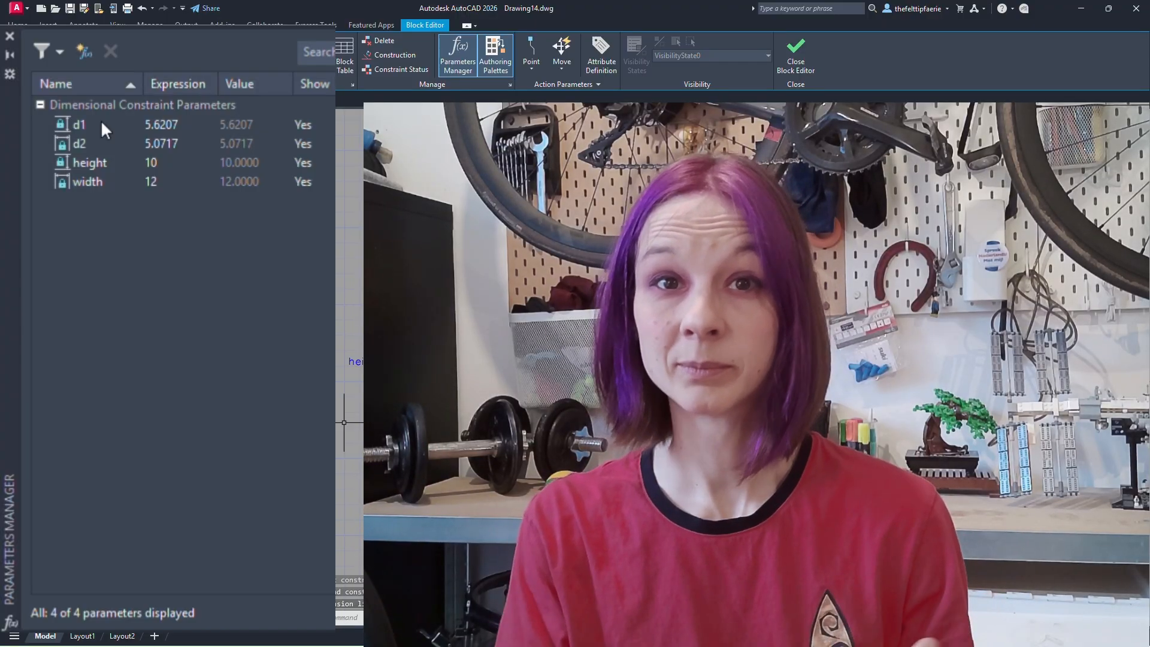
- Rename the parameters d1 and d2 as half_height and half_width
double_click(91, 123)
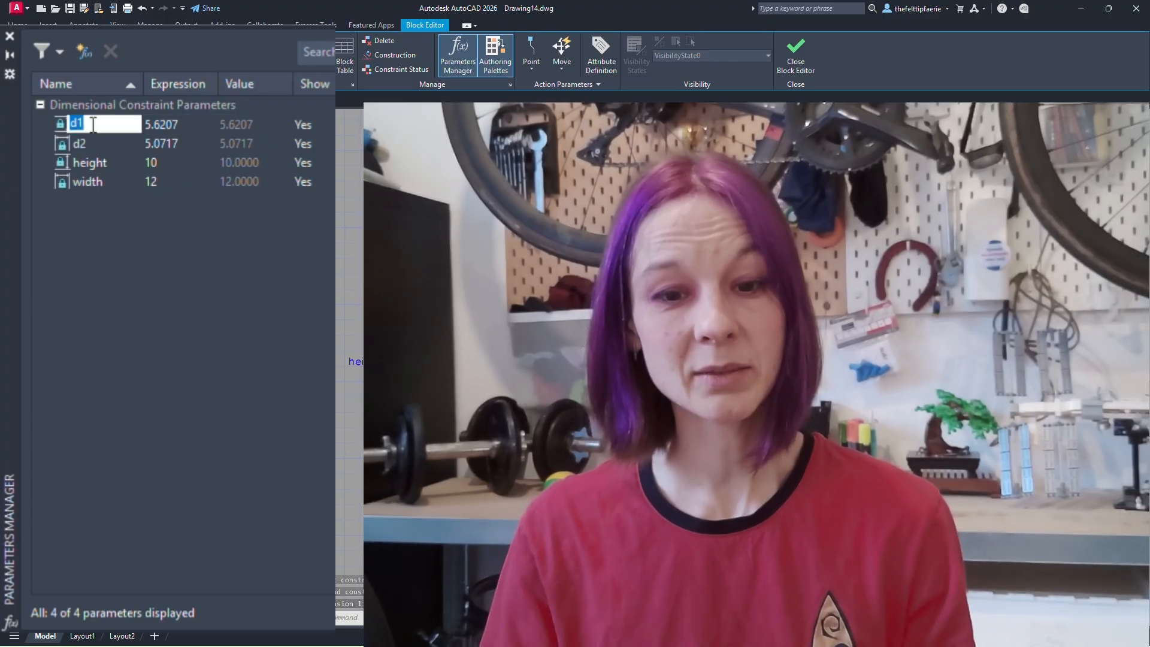
text(half_height)
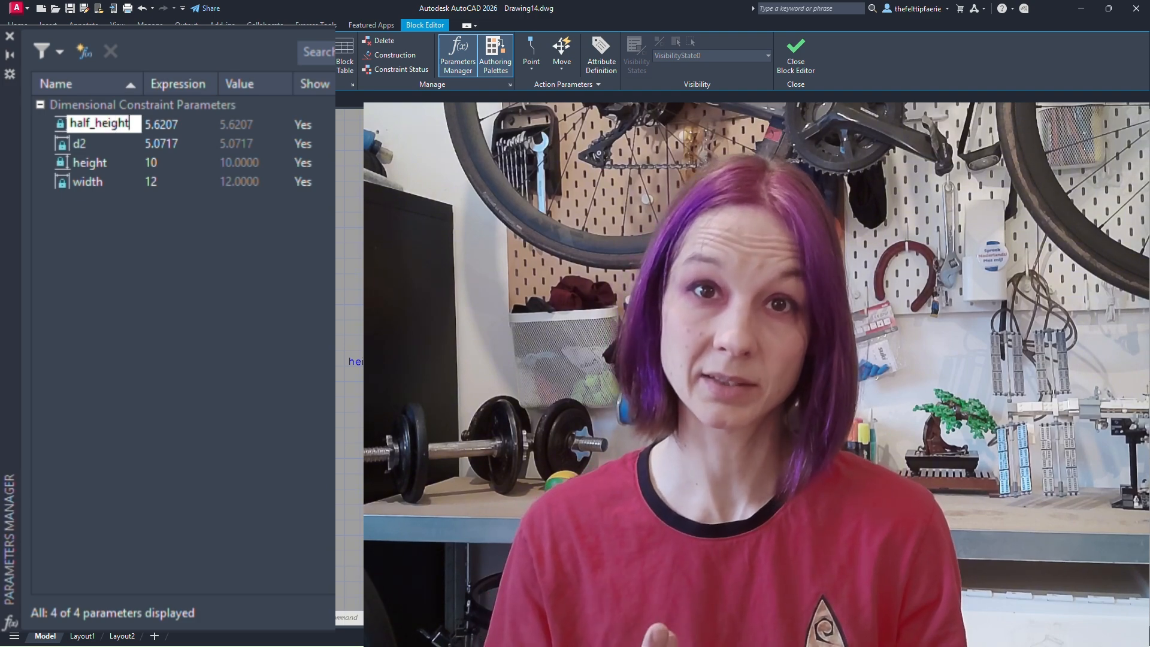
key(Return)
click(95, 140)
double_click(94, 139)
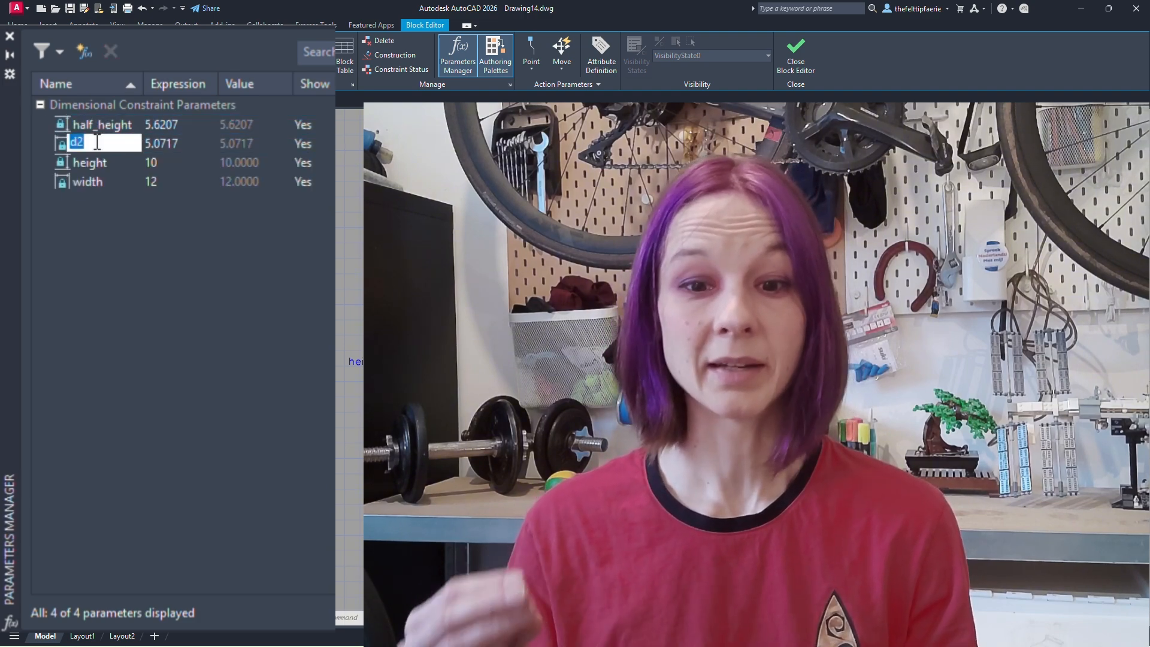
text(half_wi)
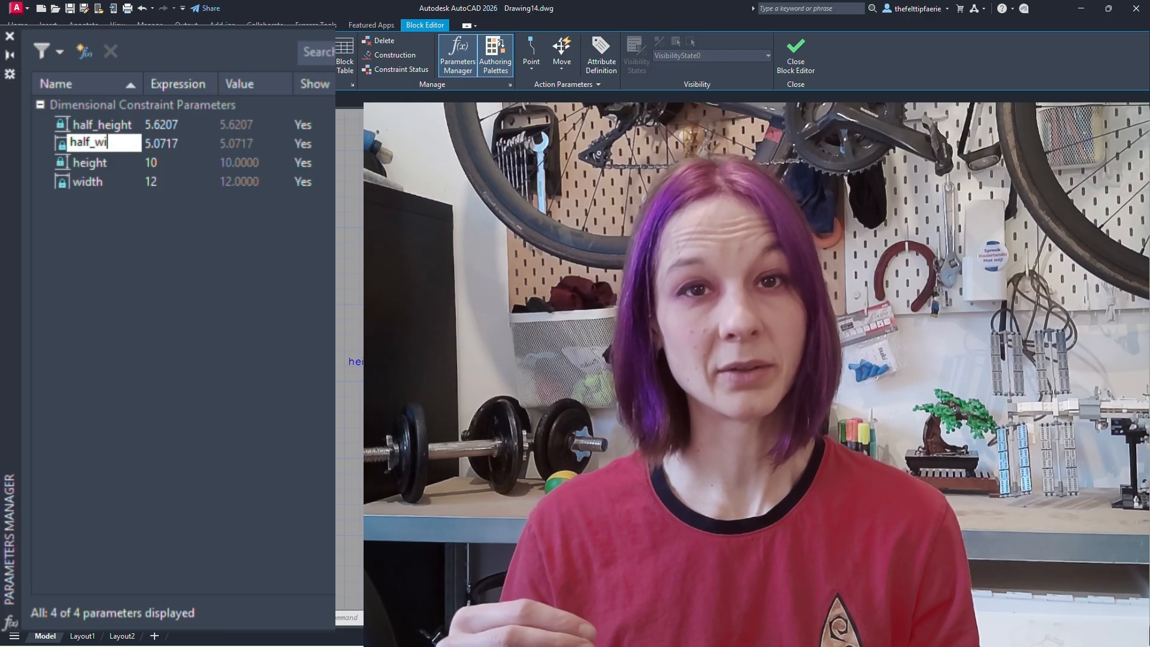
text(dth)
key(Return)
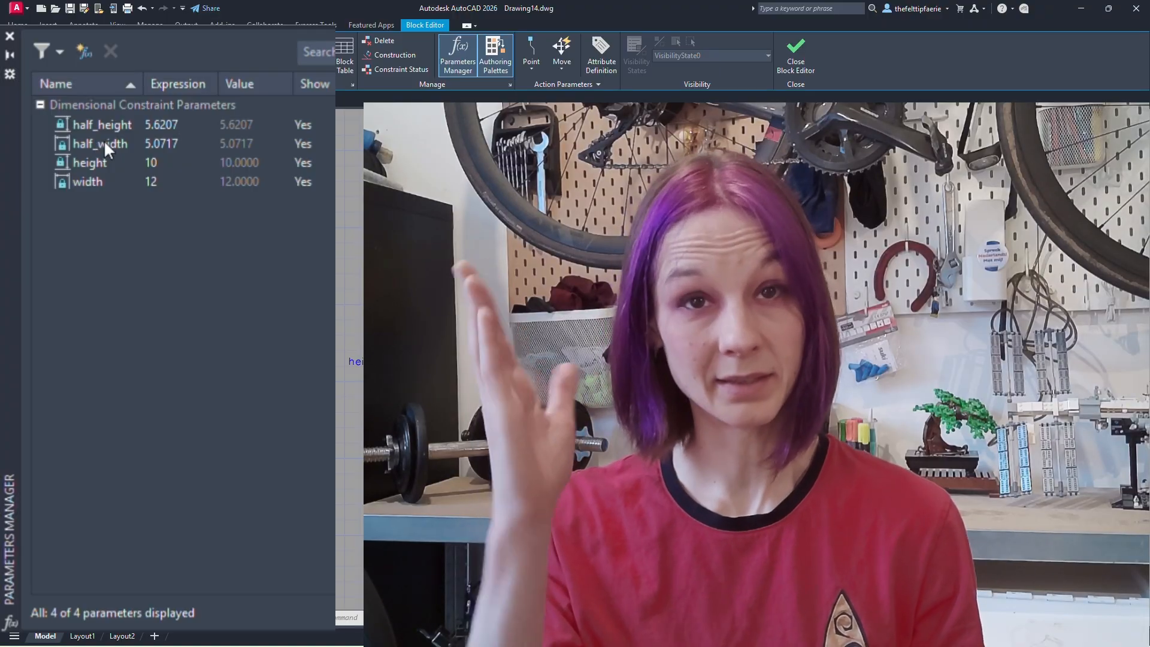
- Set the half_width expression to width/2 and the half_height expression to height/2
double_click(186, 139)
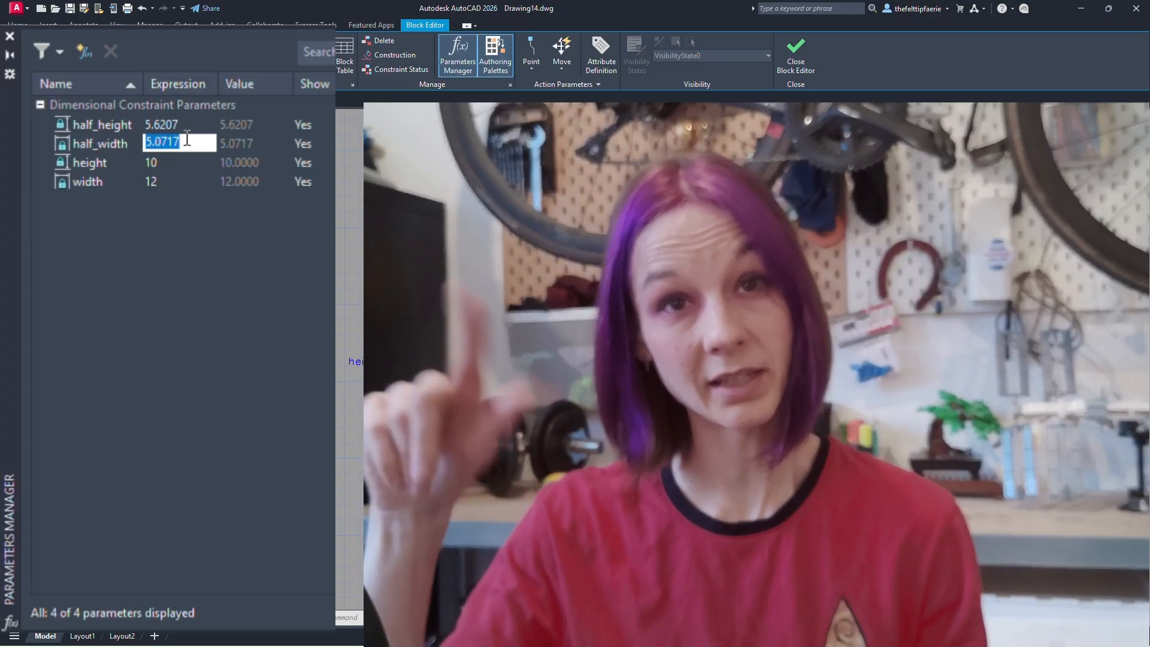
text(i)
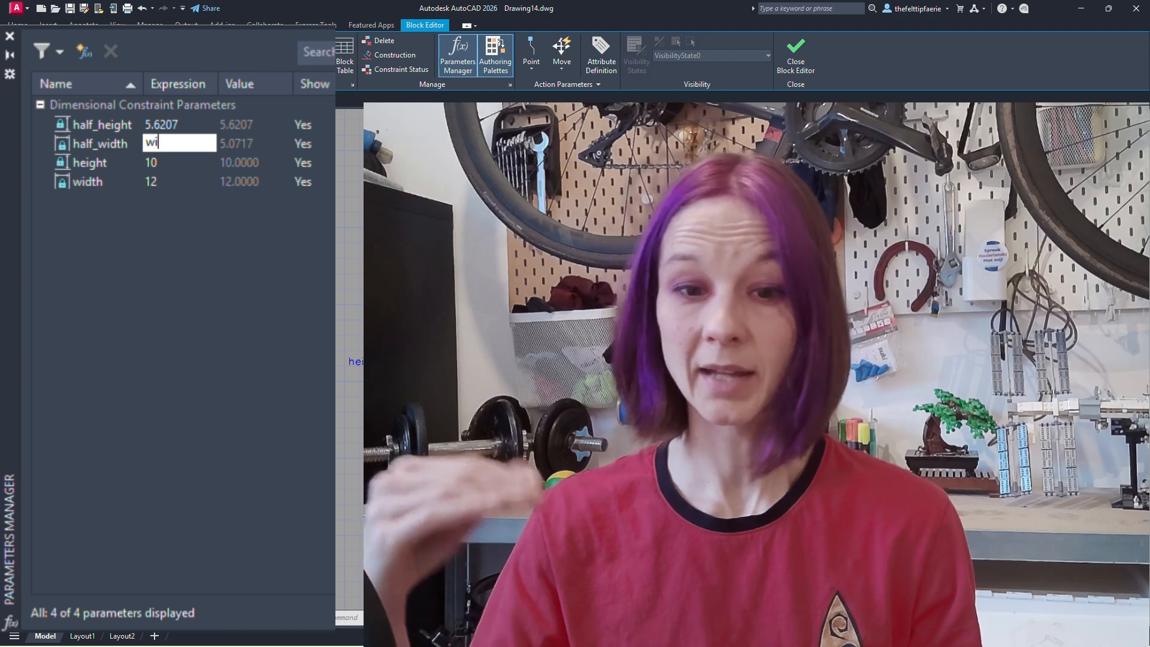
text(dth/2)
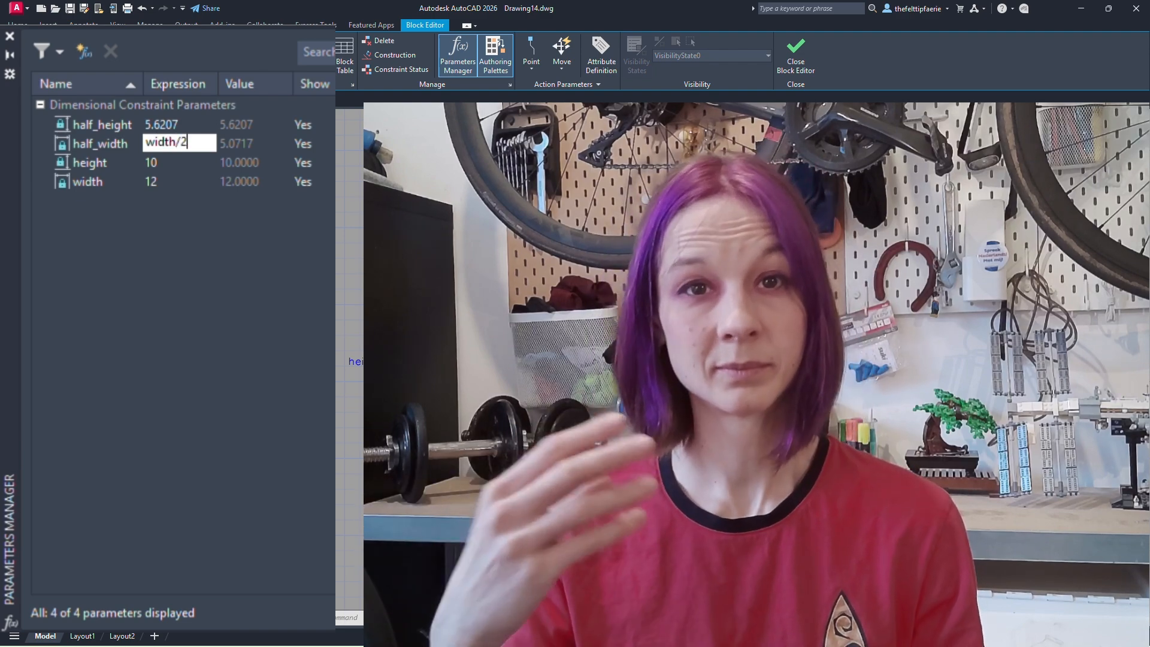
key(Return)
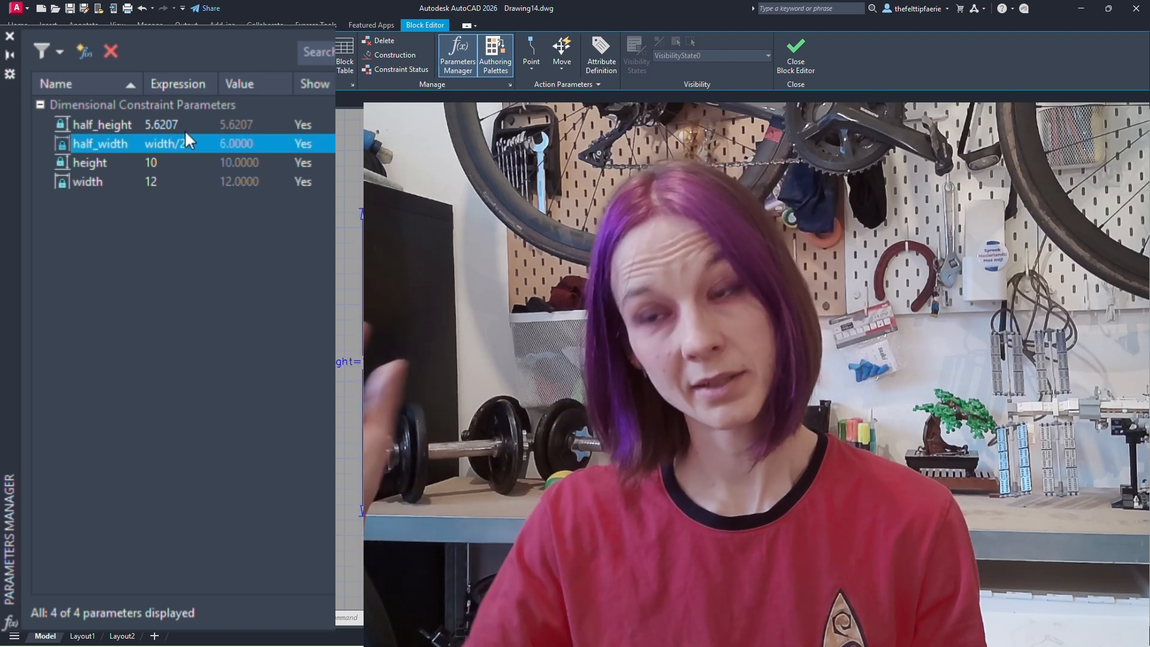
double_click(180, 125)
text(height/2)
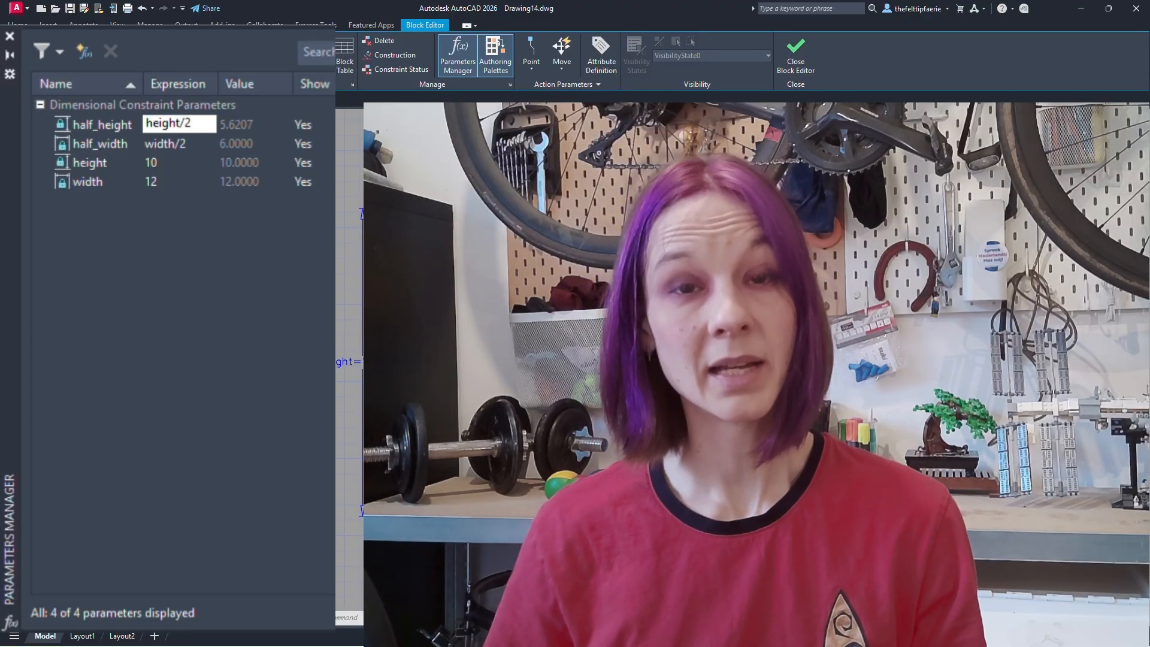
key(Return)
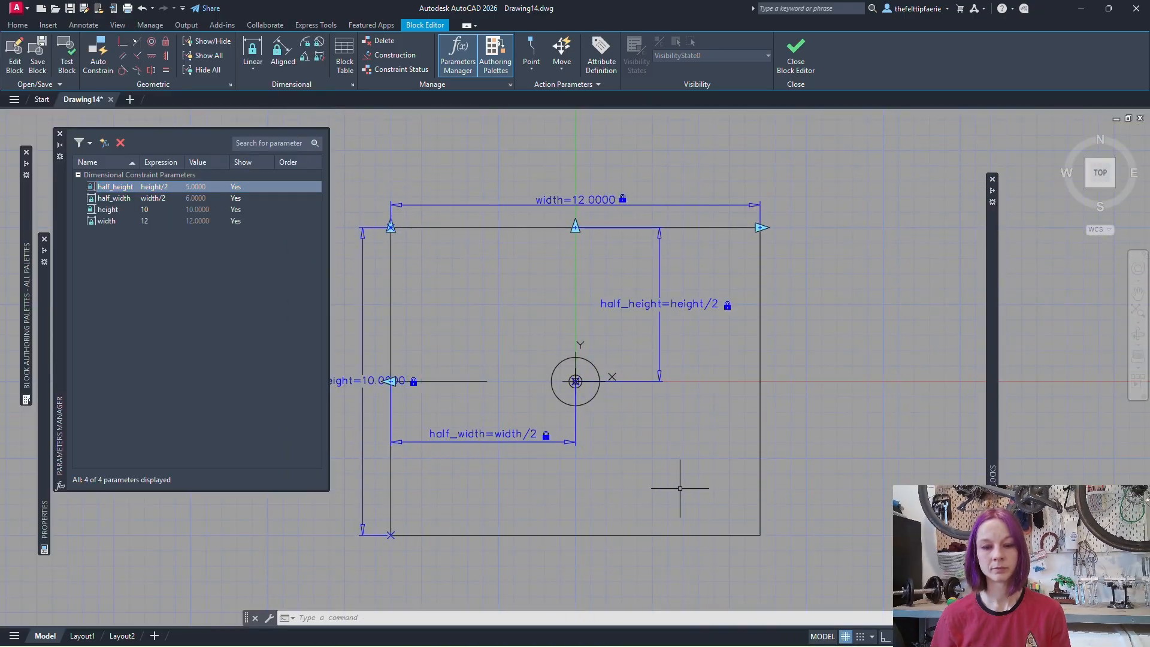
- Add a horizontal linear parameter between the endpoints of the short line at the rectangle's left edge, defined as line=width/3
middle_drag(646, 476, 687, 473)
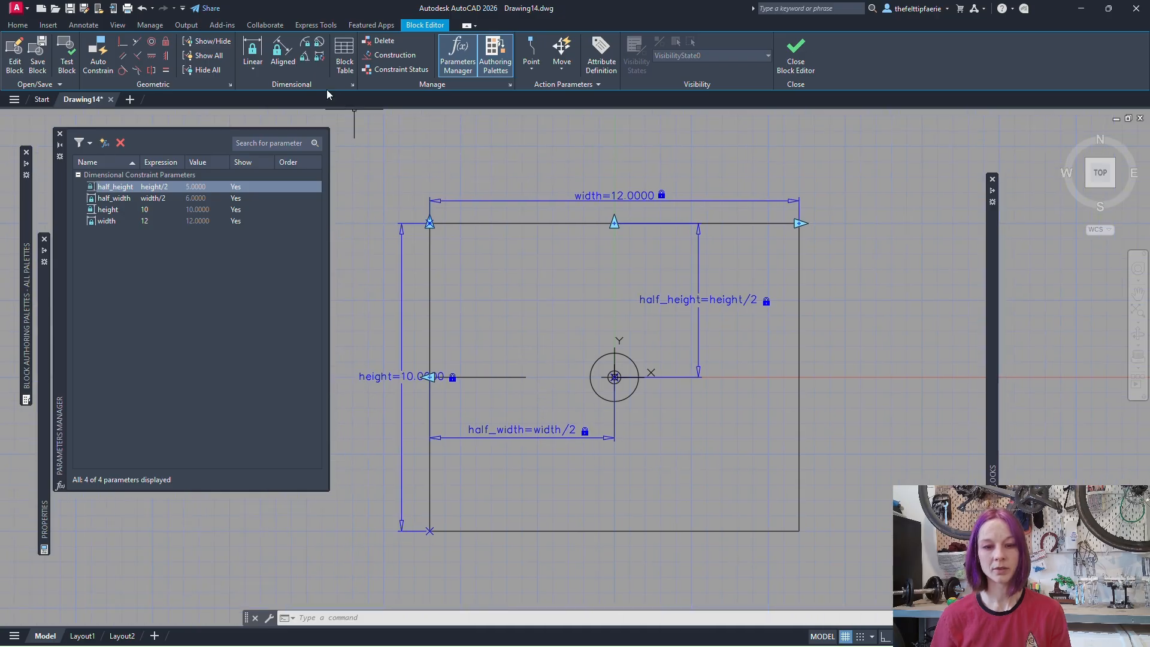
click(252, 47)
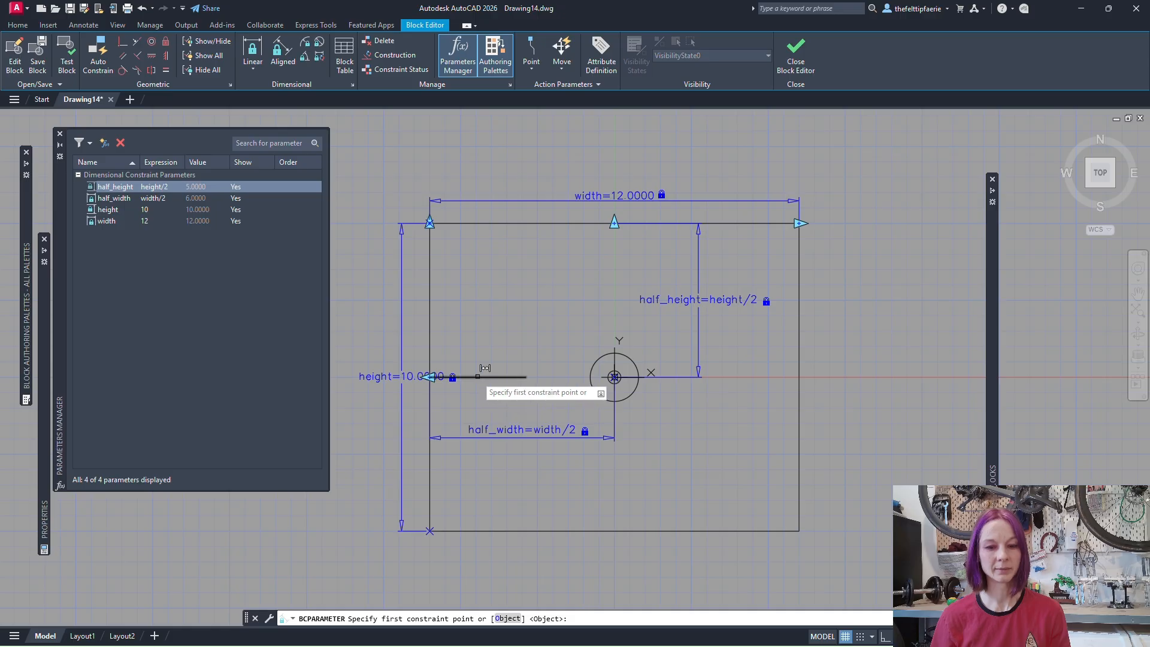
click(434, 376)
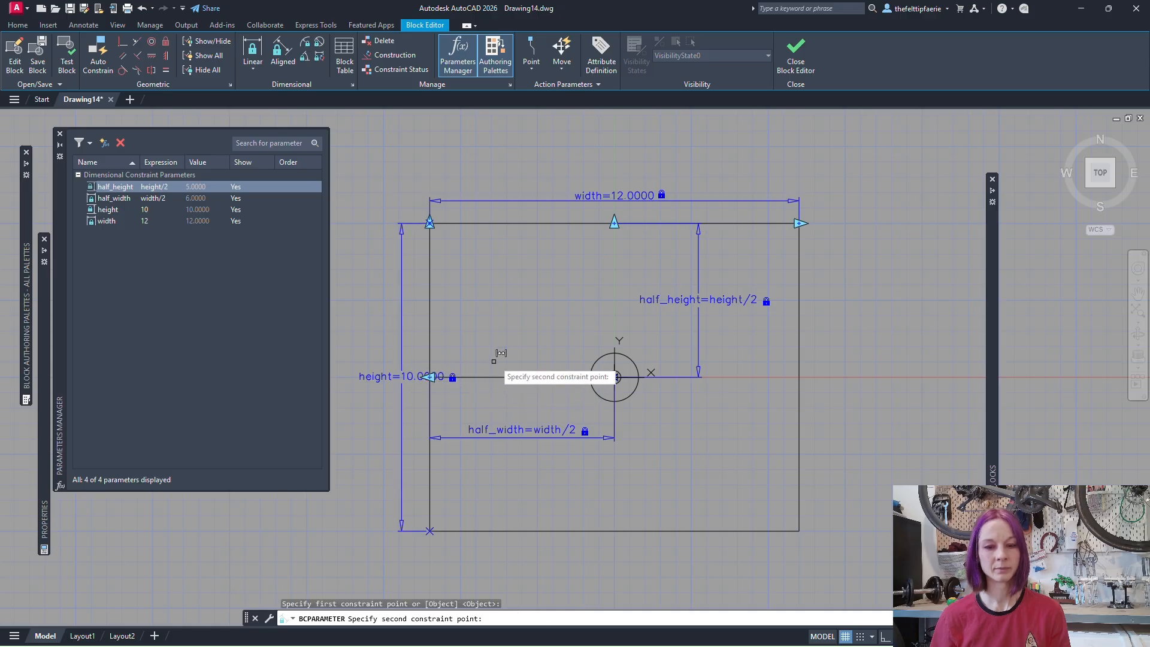
click(525, 377)
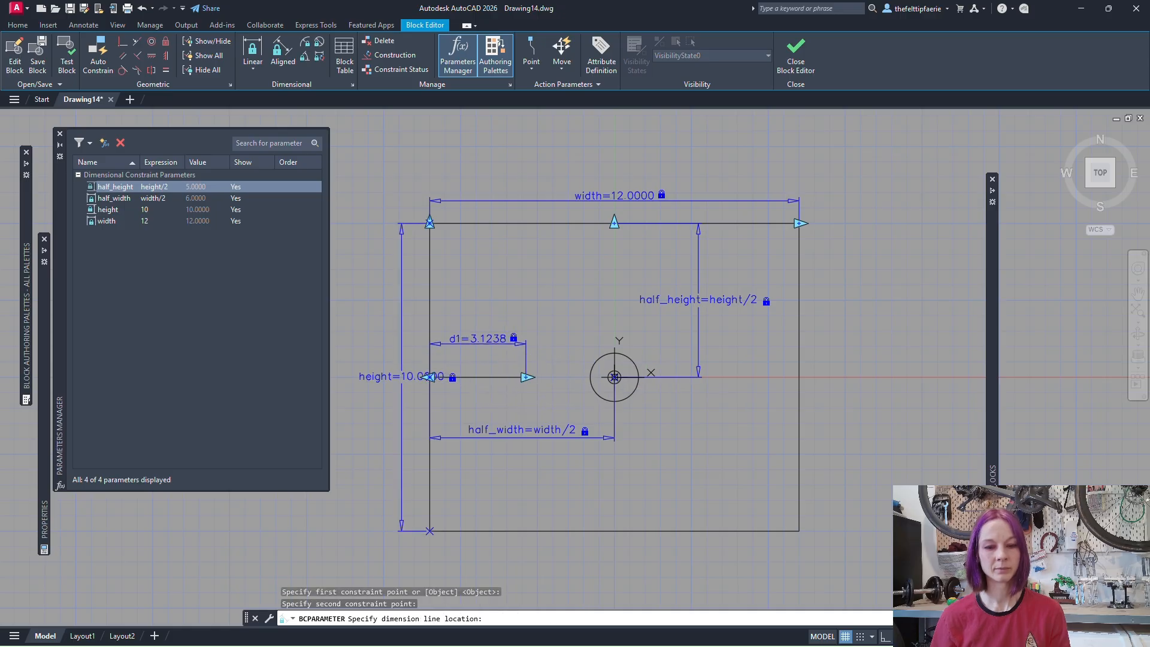
click(503, 344)
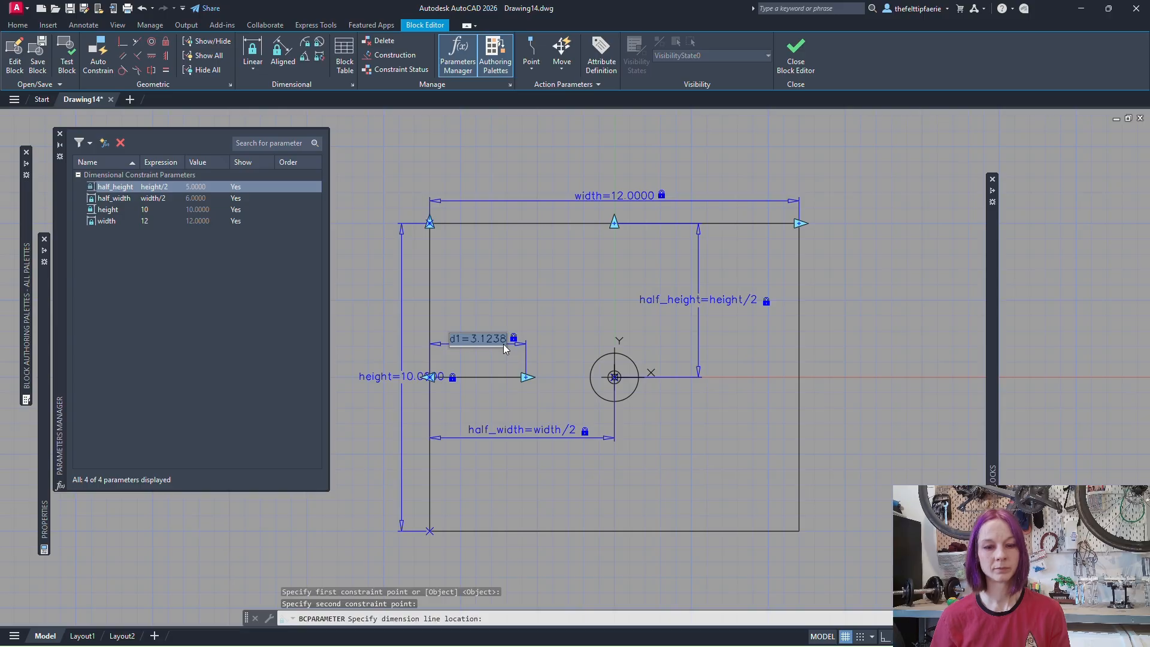
text(lin)
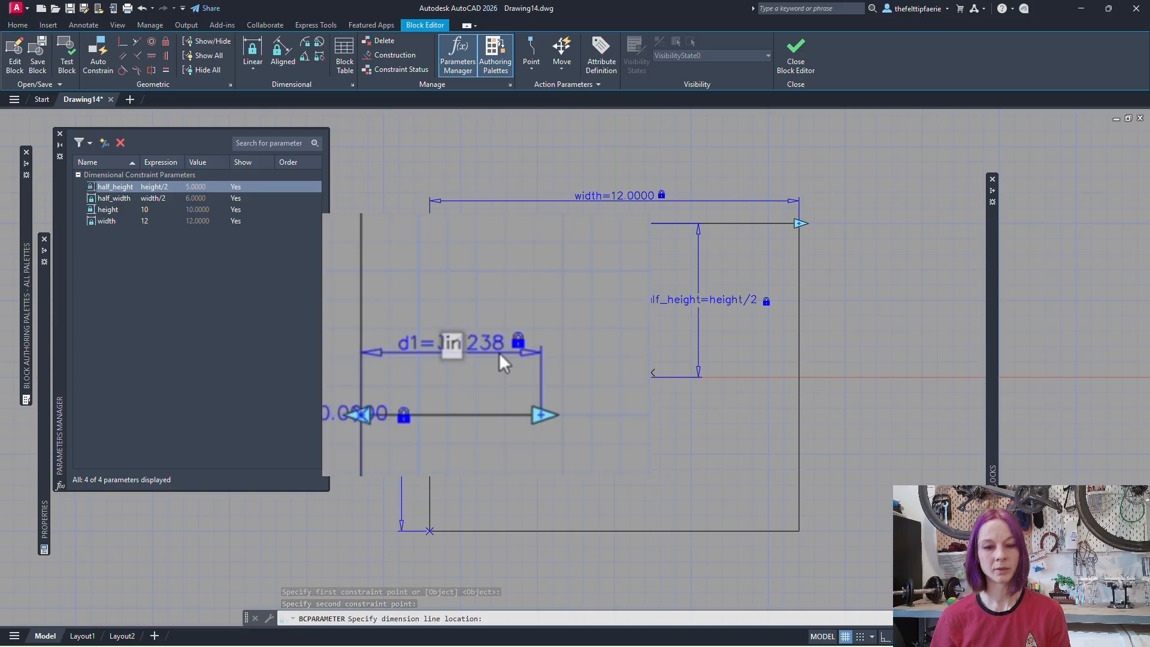
text(e=)
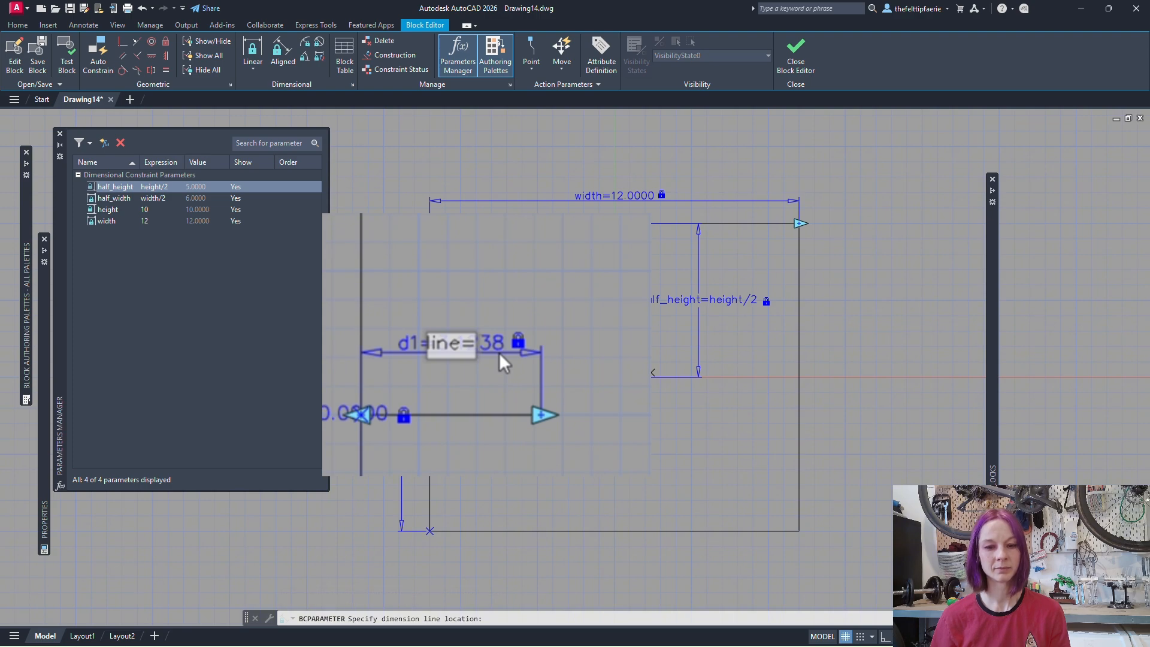
text(wi)
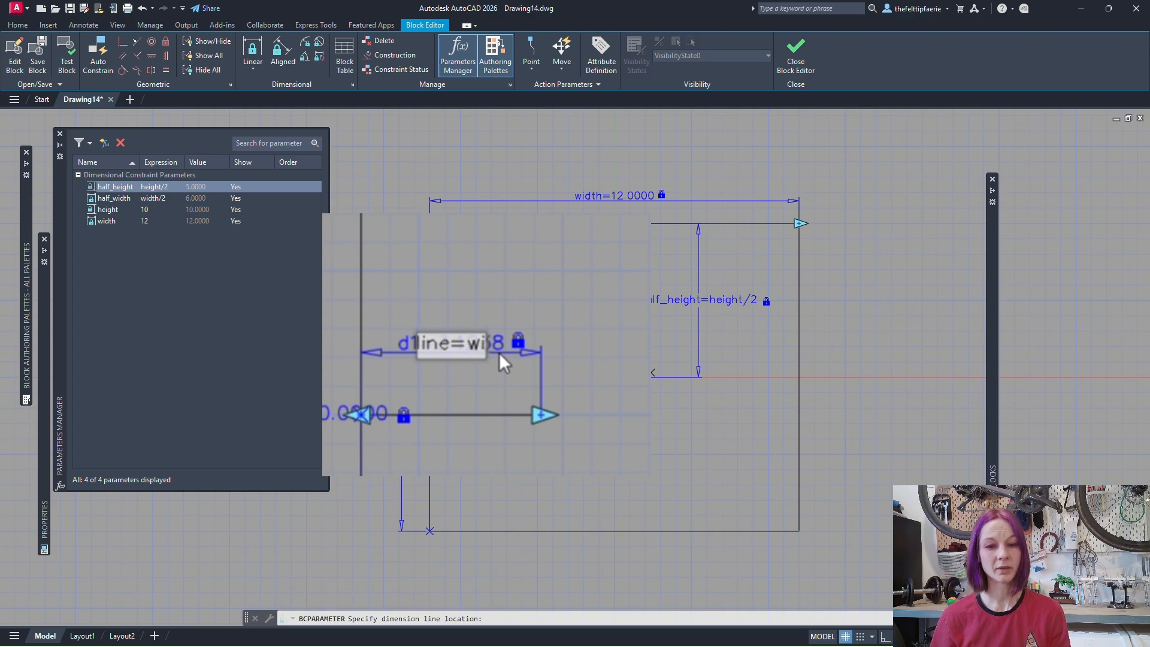
text(dth/3)
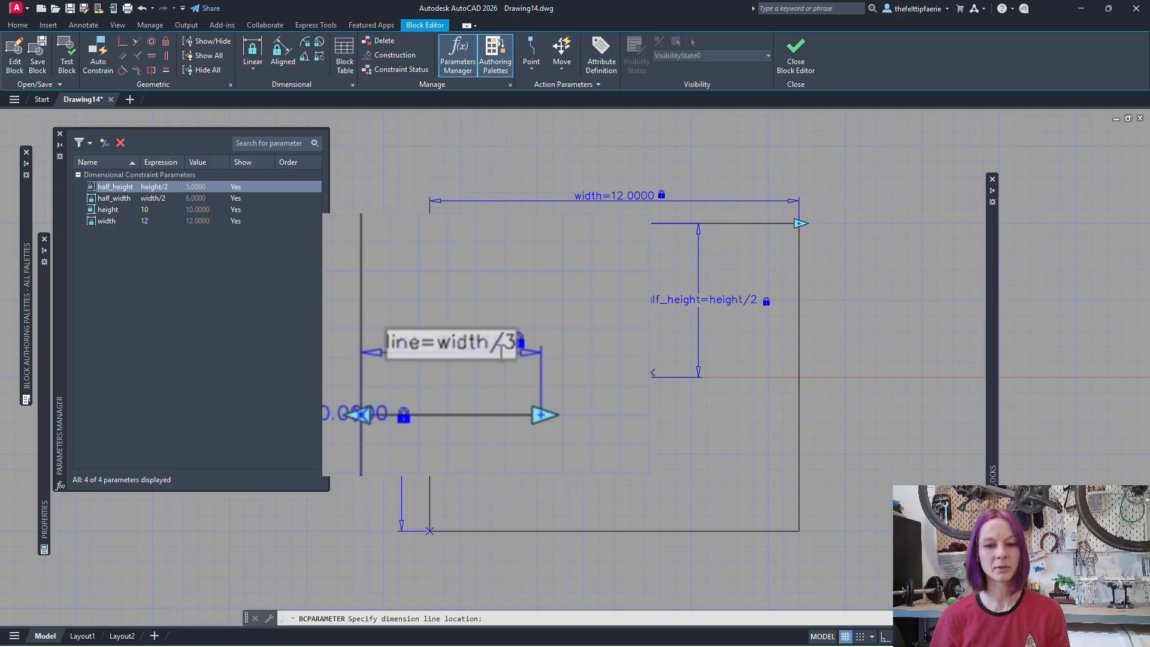
key(Return)
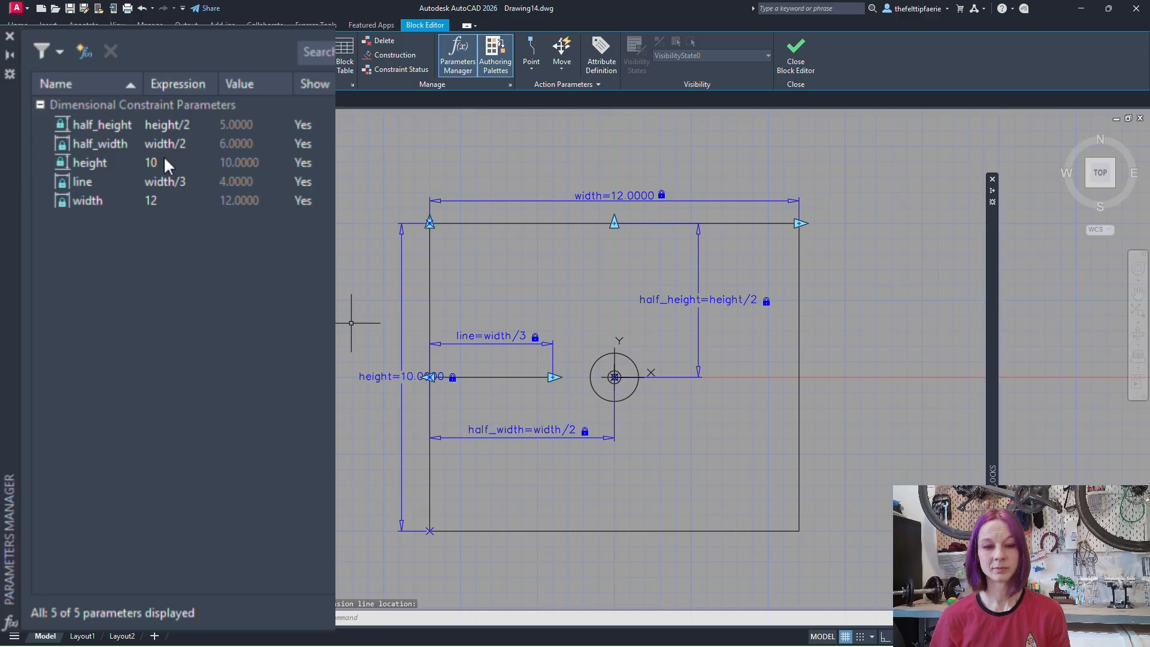
- Test the block's constraints by setting the height parameter to 12, 8 and 2 in turn
double_click(165, 161)
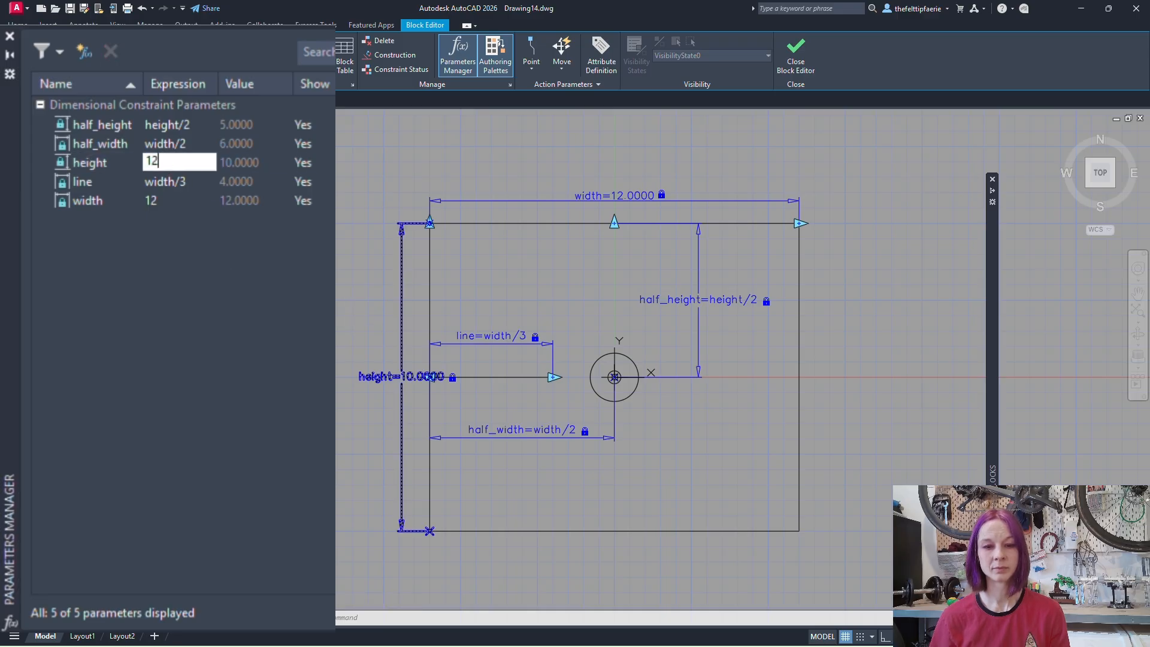
key(Return)
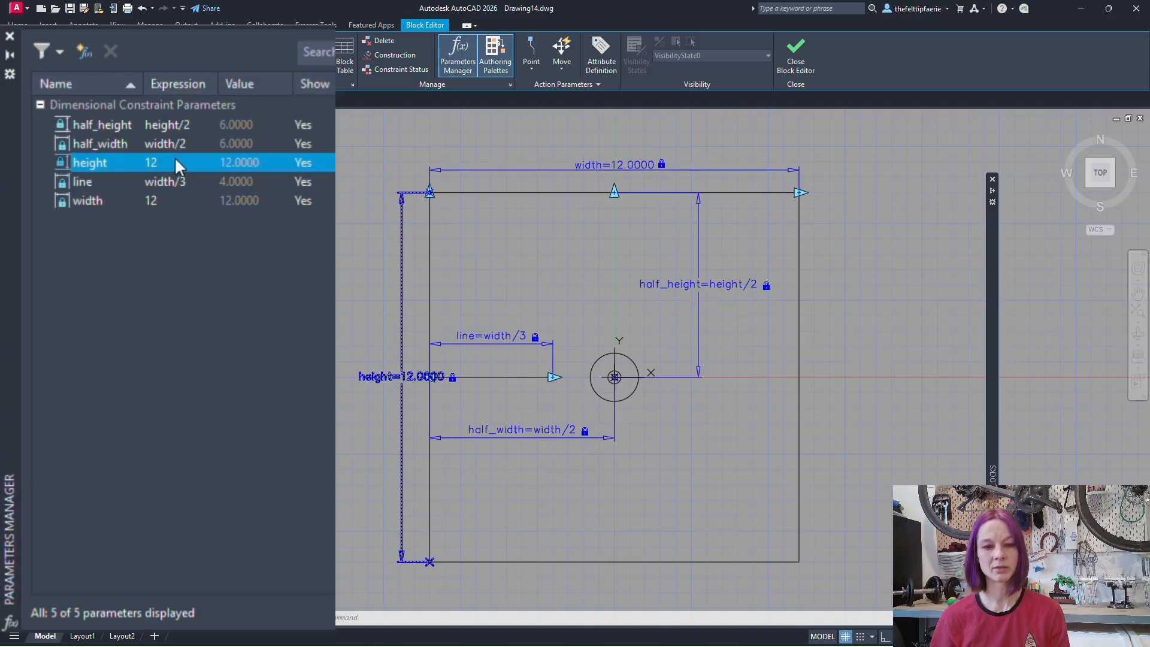
double_click(165, 162)
text(8)
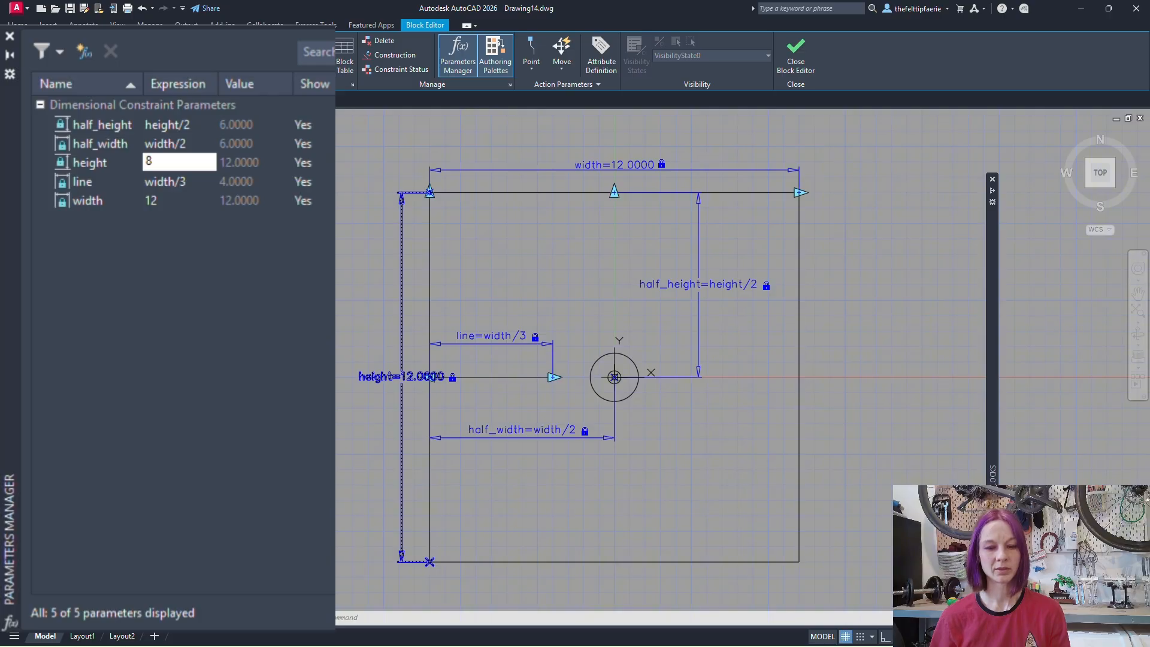
key(Return)
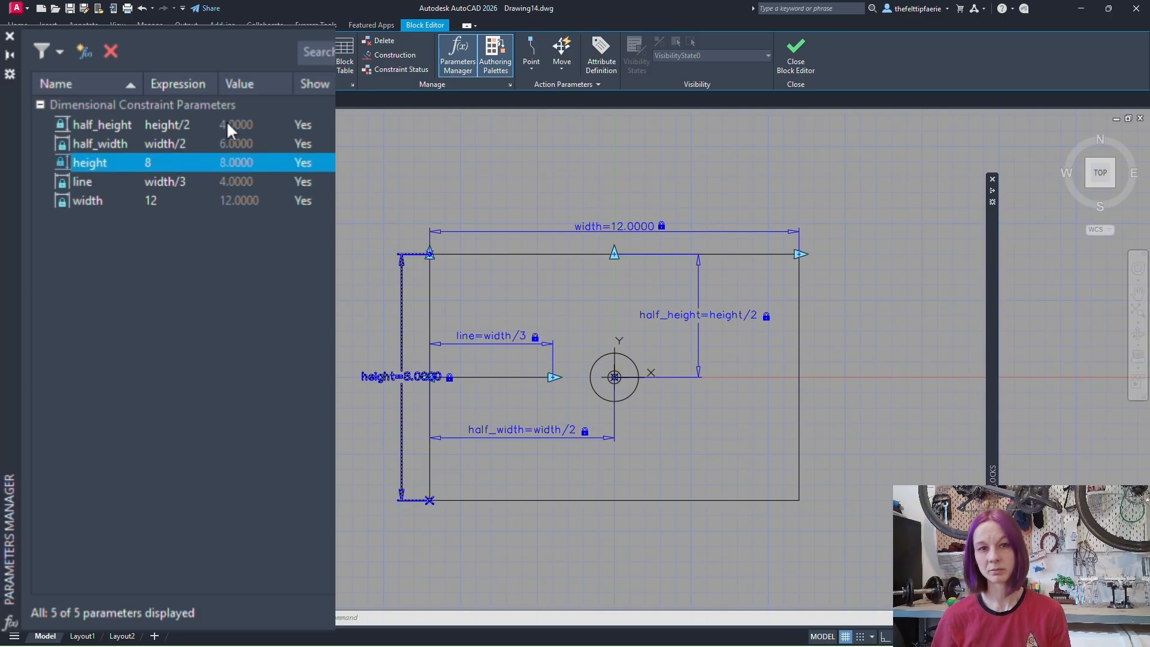
double_click(172, 164)
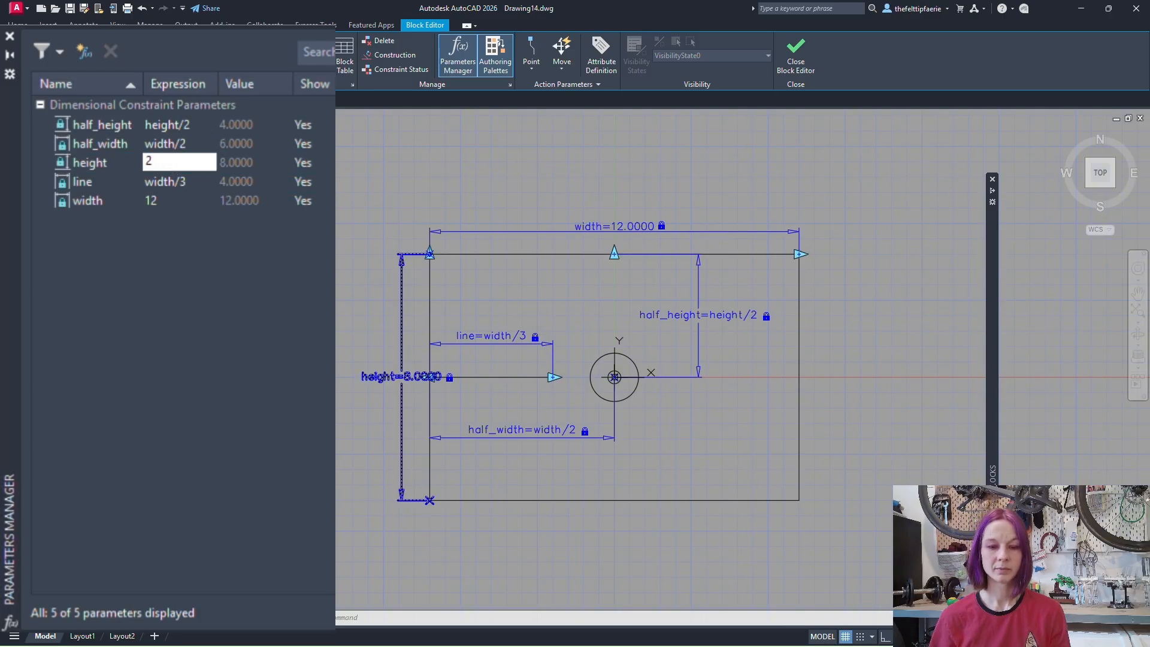
key(Return)
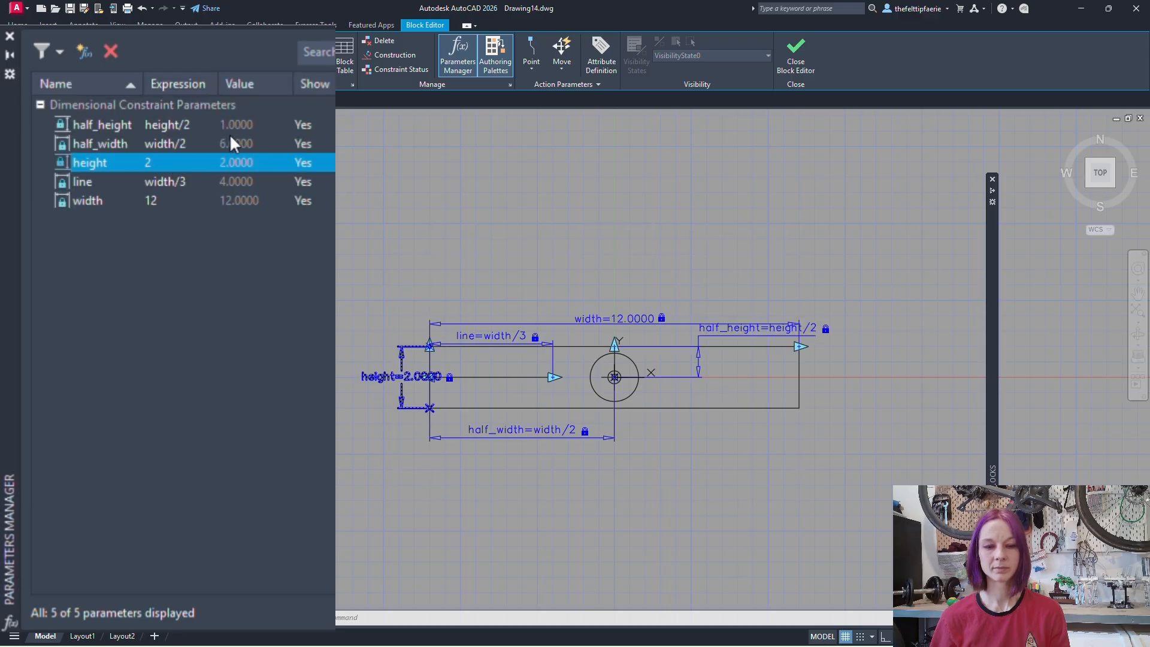
- Set the height parameter to 6 and clear the selection
double_click(187, 163)
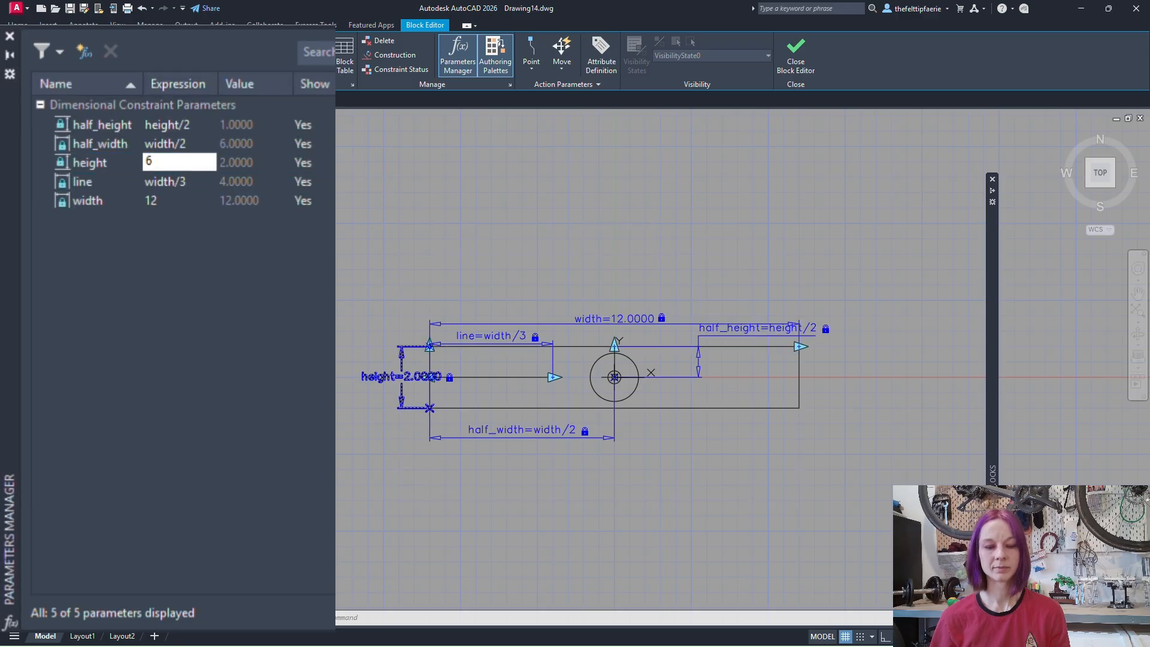
text(6)
key(Return)
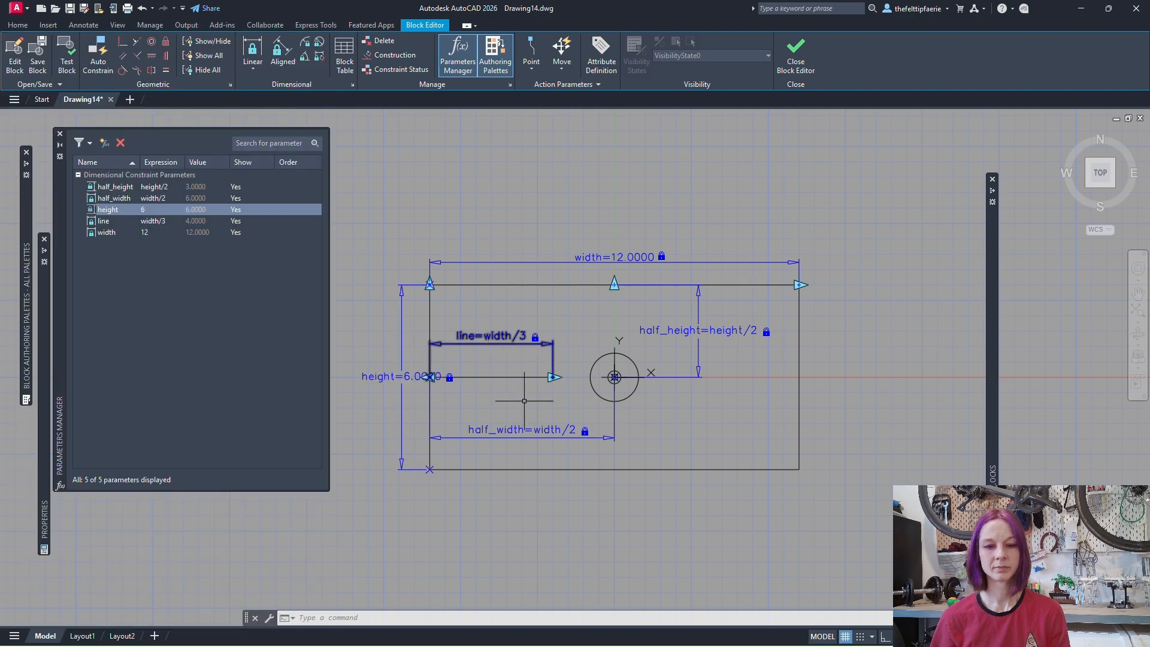
key(Escape)
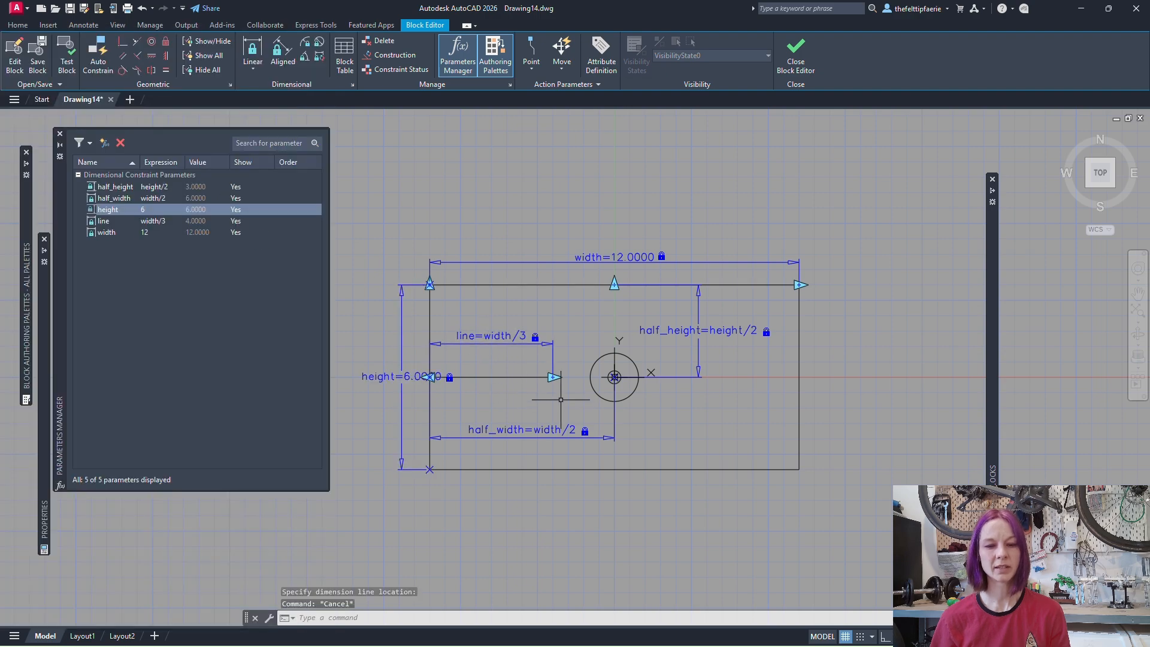
- Set the number of grips to 0 for the line, half_height and half_width parameters together
click(554, 369)
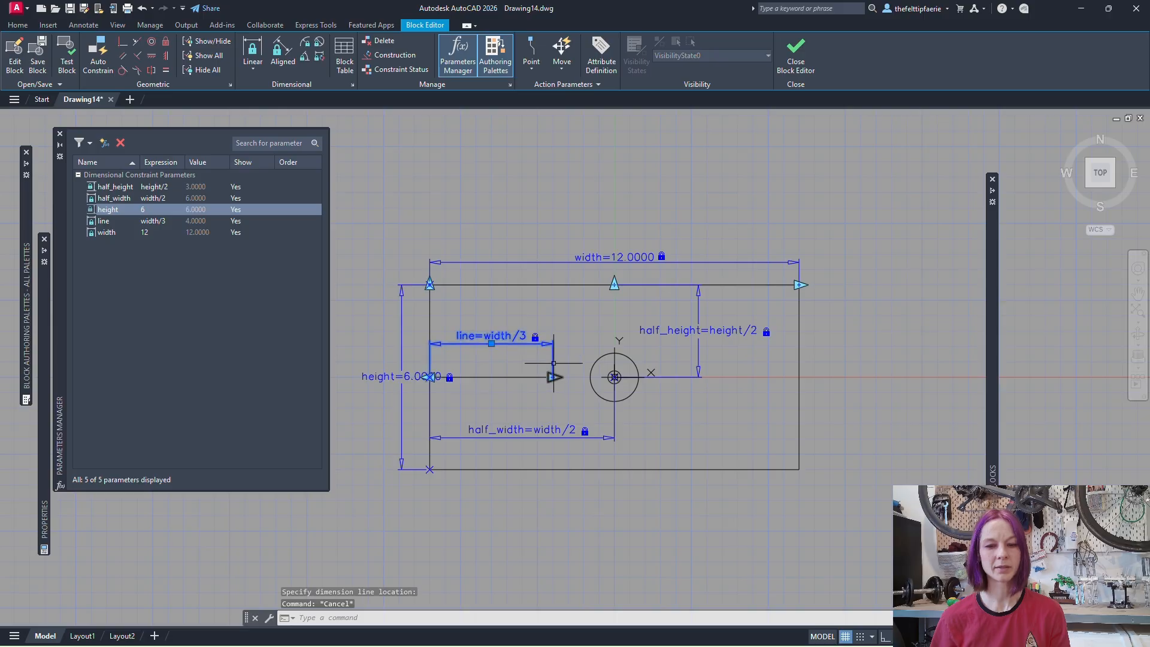
click(798, 400)
click(687, 331)
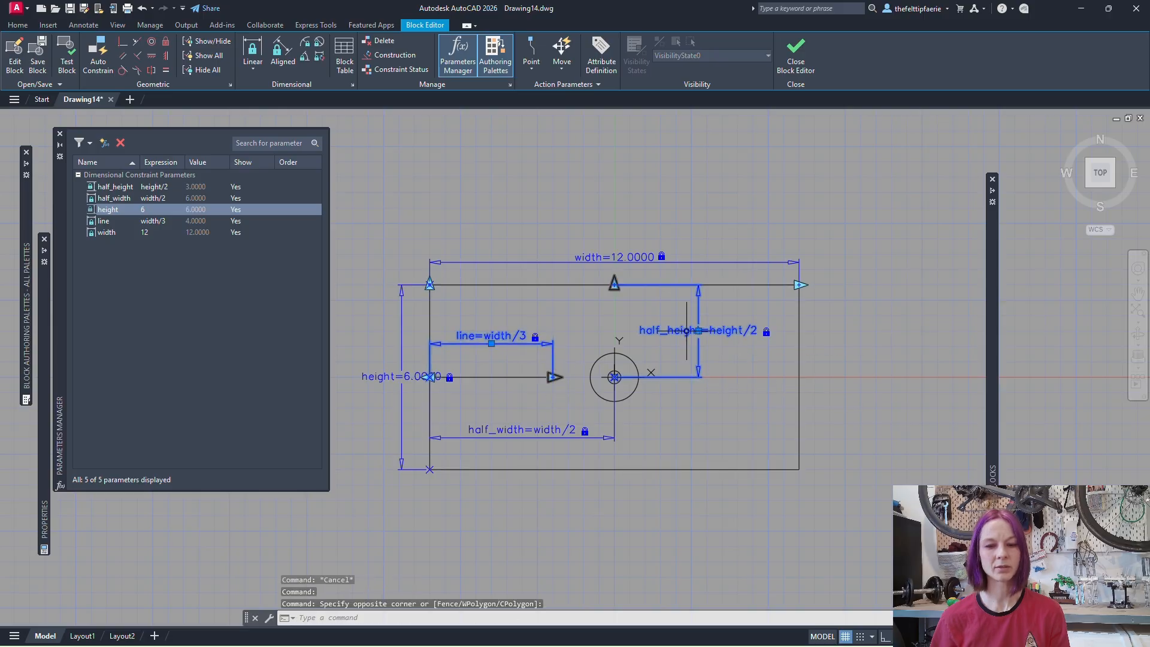
click(639, 452)
click(581, 421)
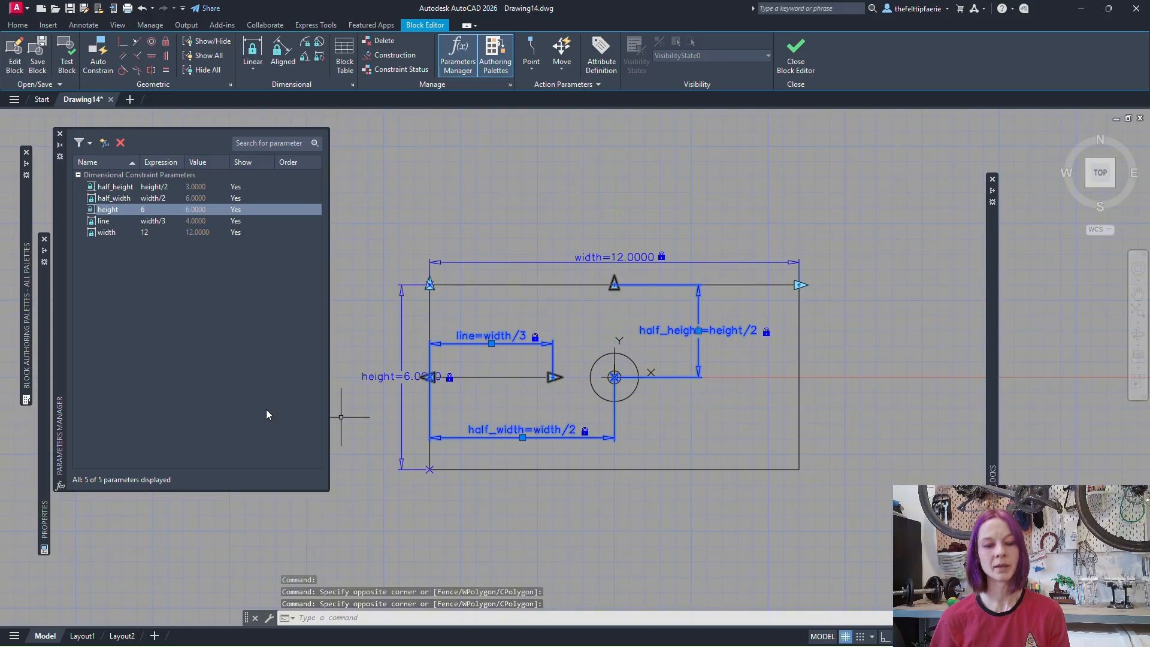
mouse_move(48, 423)
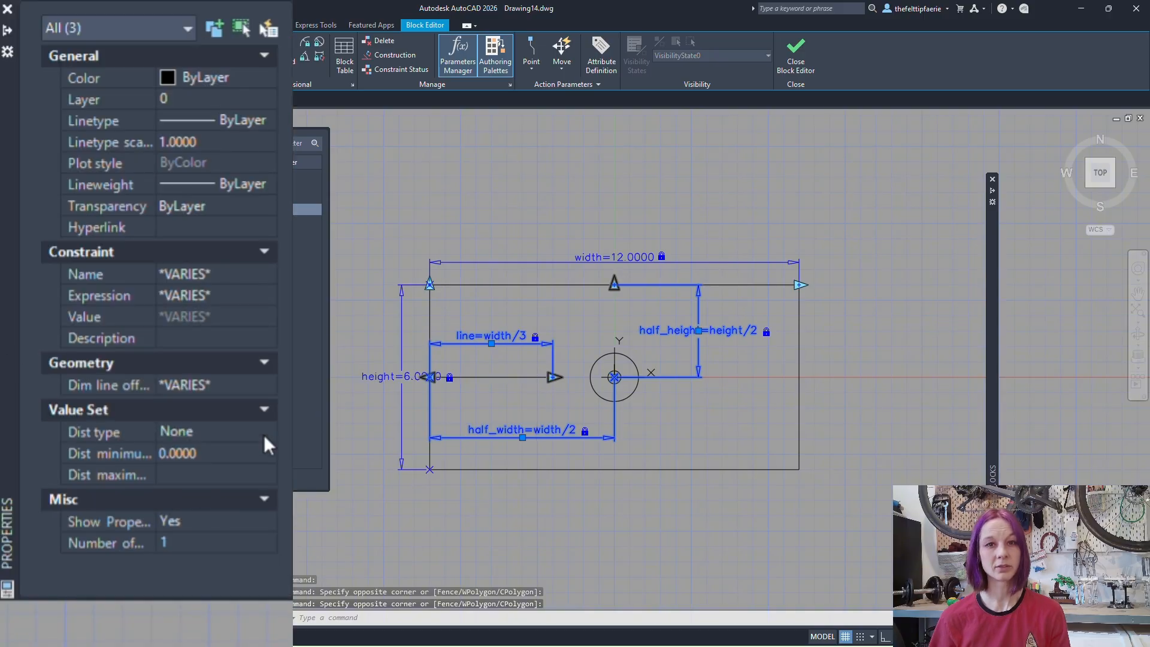
click(215, 540)
click(215, 540)
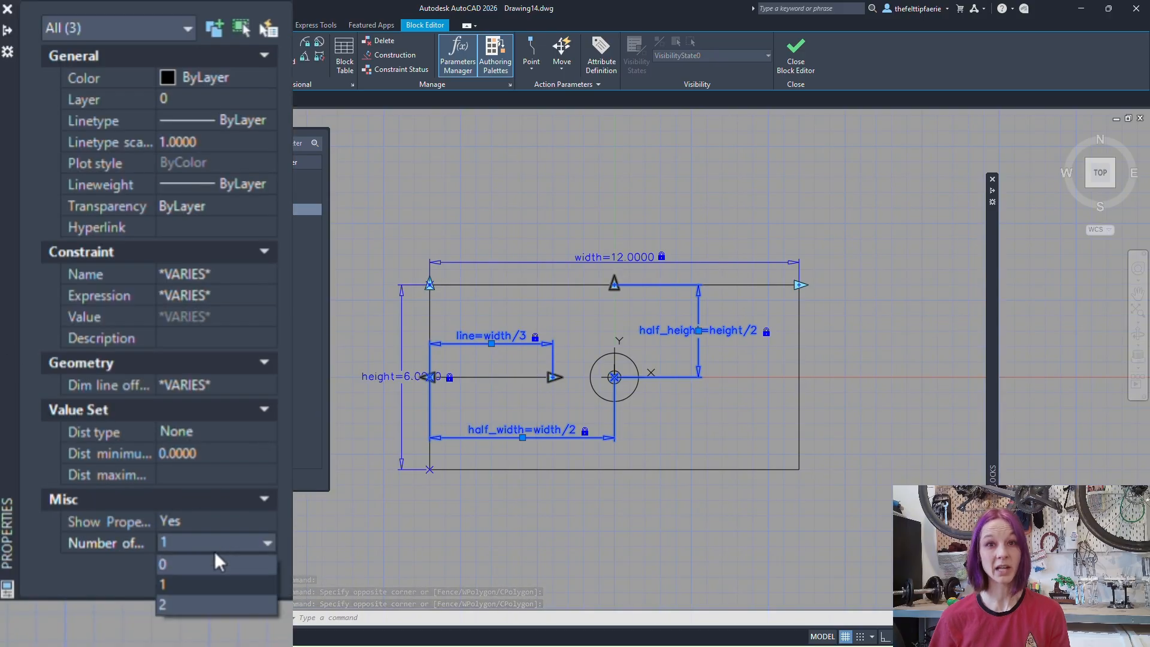
click(211, 561)
- Set Show Properties to No for the line, half_height and half_width parameters
click(211, 519)
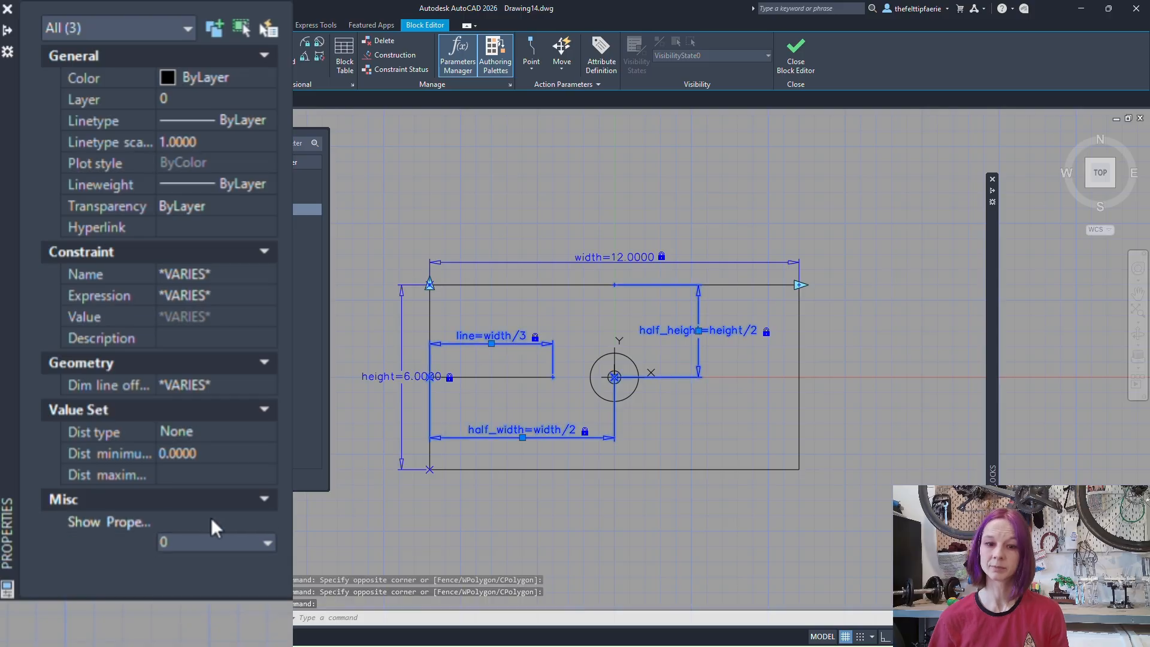
click(211, 520)
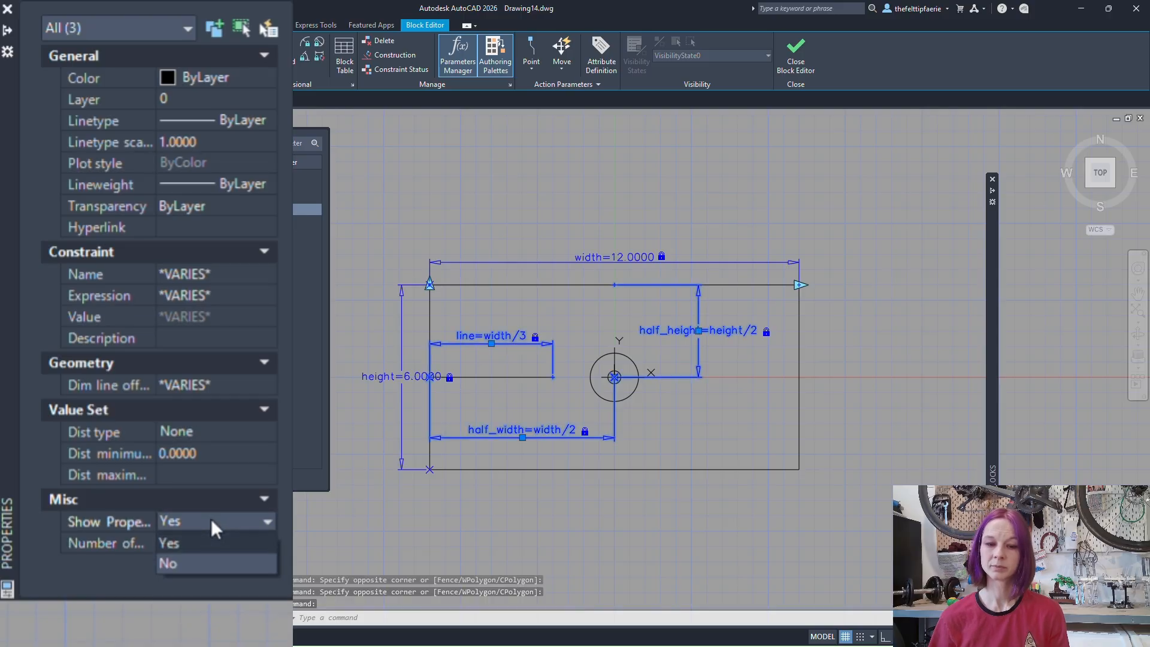
click(202, 561)
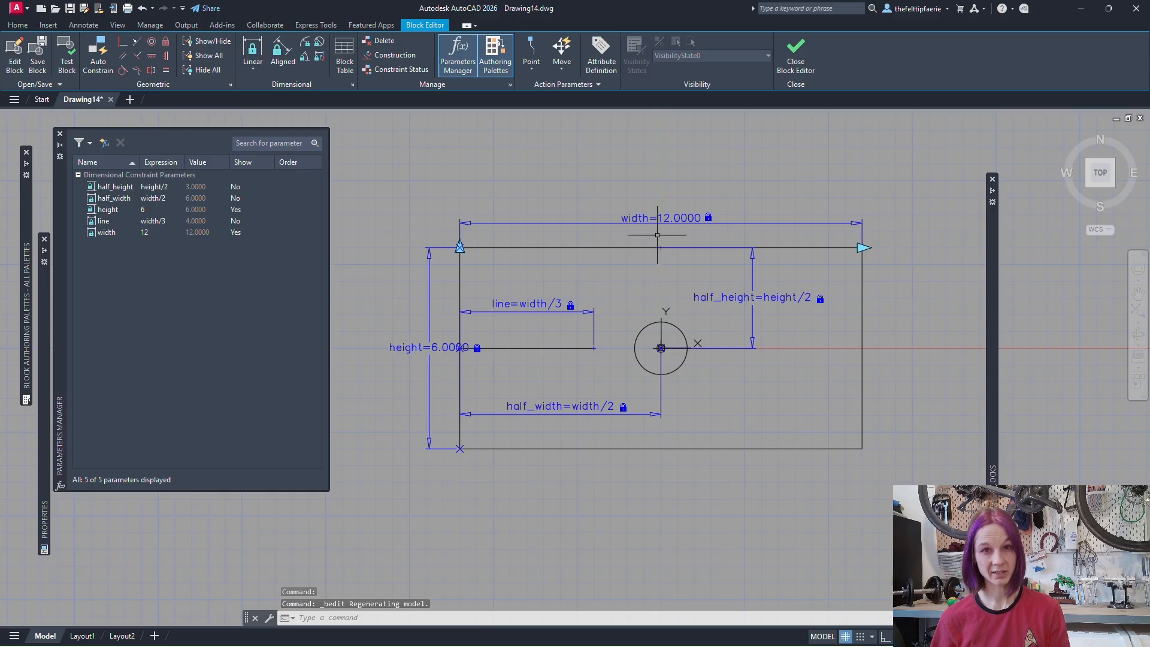
- Give the width and height parameters two grips each and clear the selection
click(657, 225)
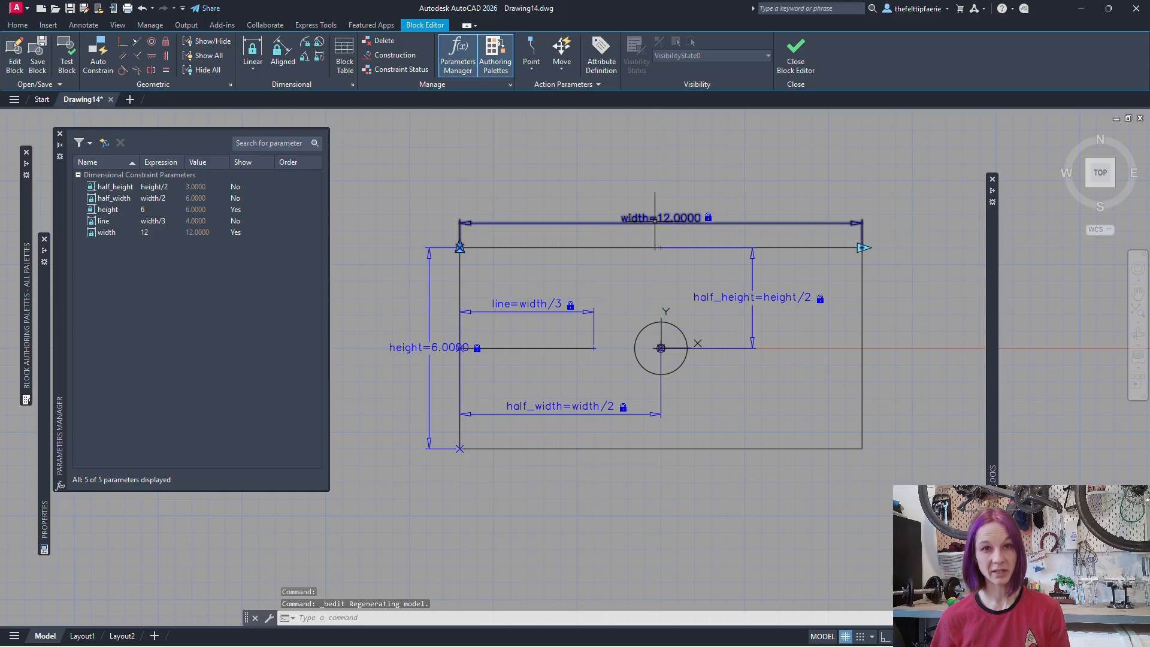
click(440, 285)
click(418, 235)
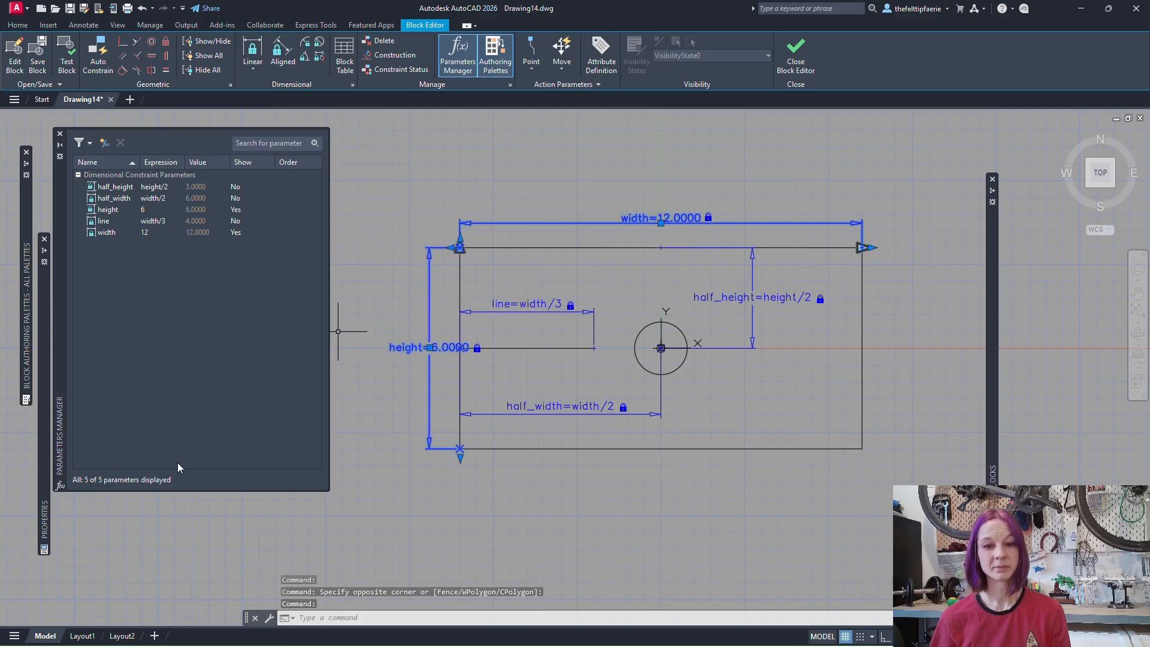
mouse_move(44, 527)
click(194, 538)
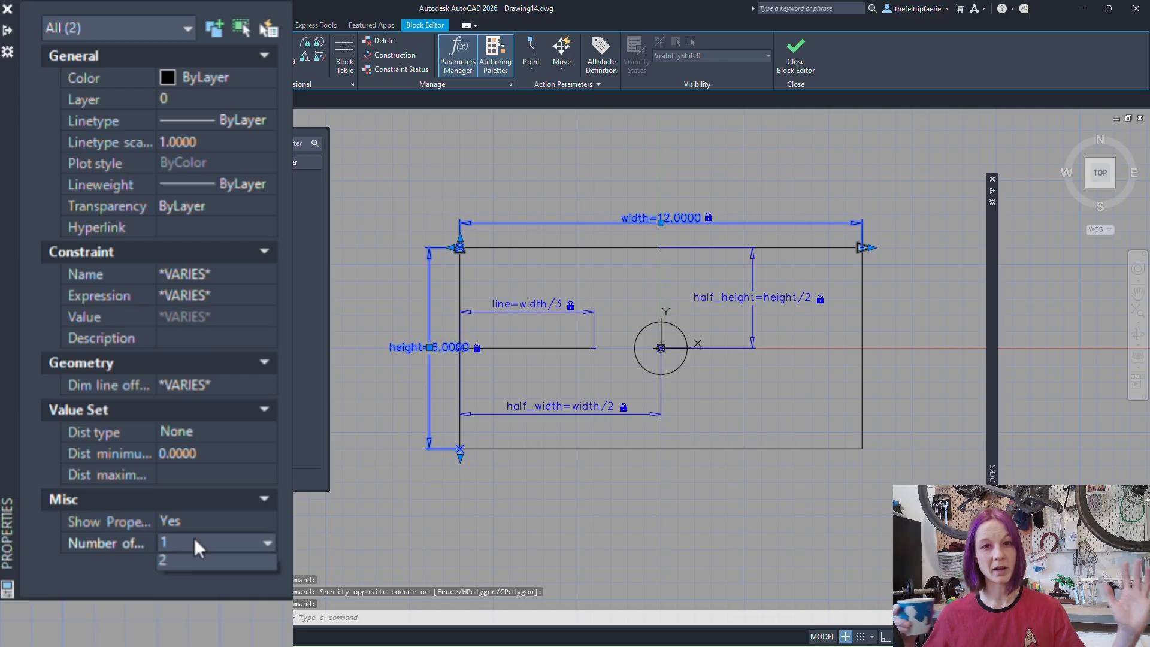
click(196, 604)
key(Escape)
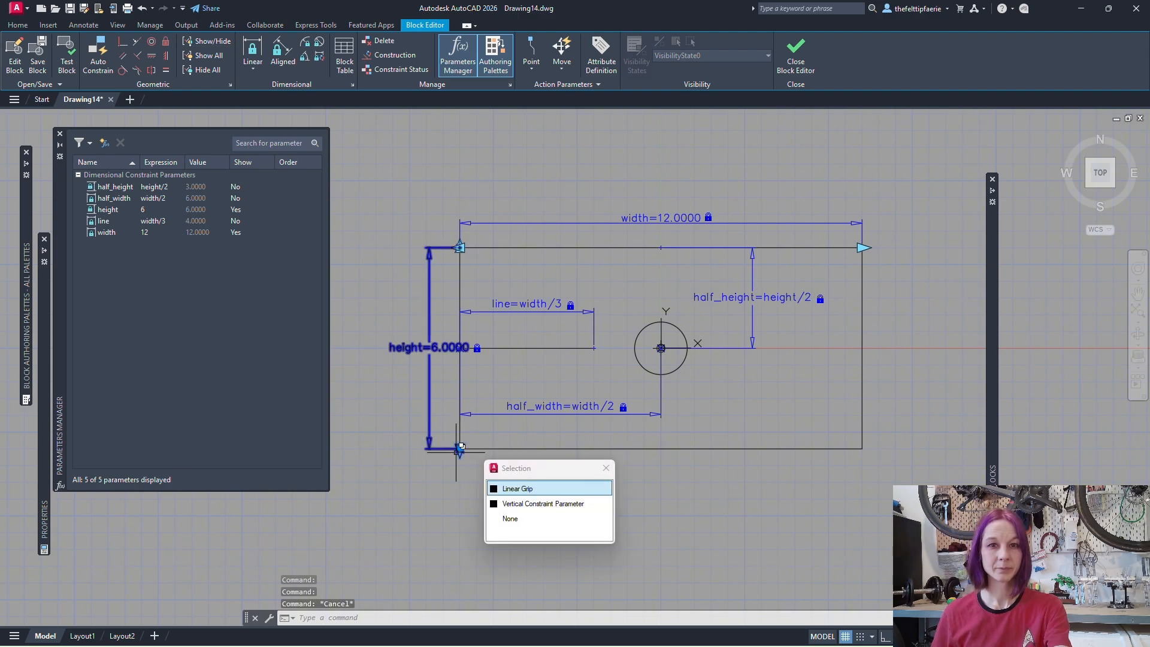
- Move the height parameter's lower grip below the bottom edge's midpoint and the width parameter's left grip just outside the left edge's midpoint
click(459, 448)
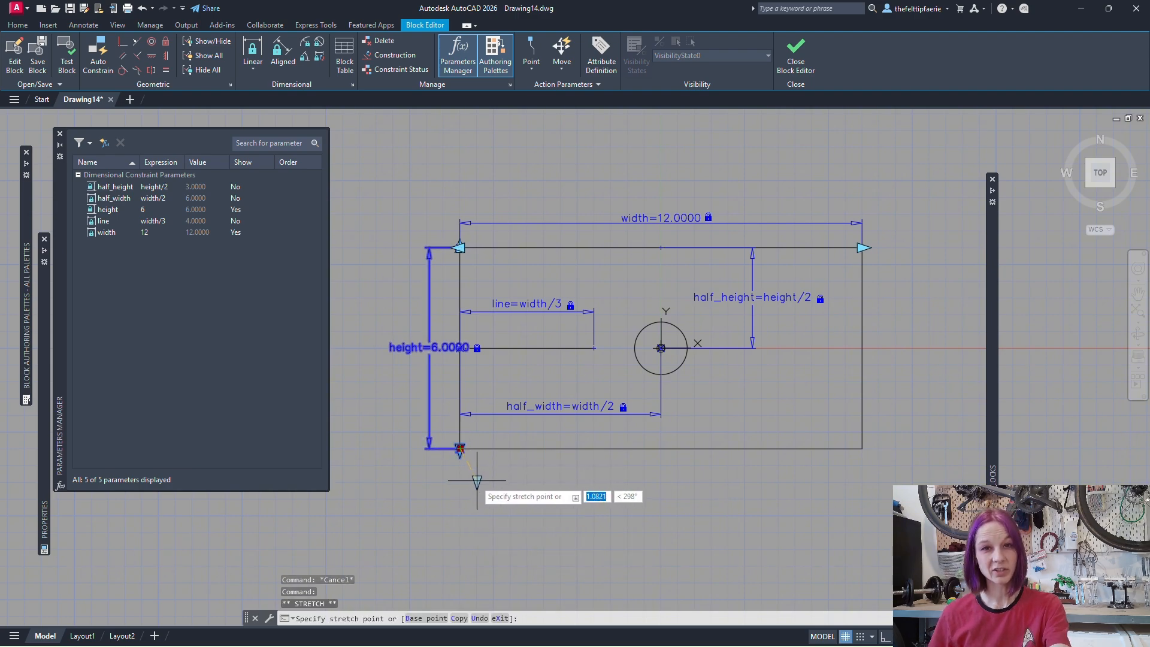
click(657, 470)
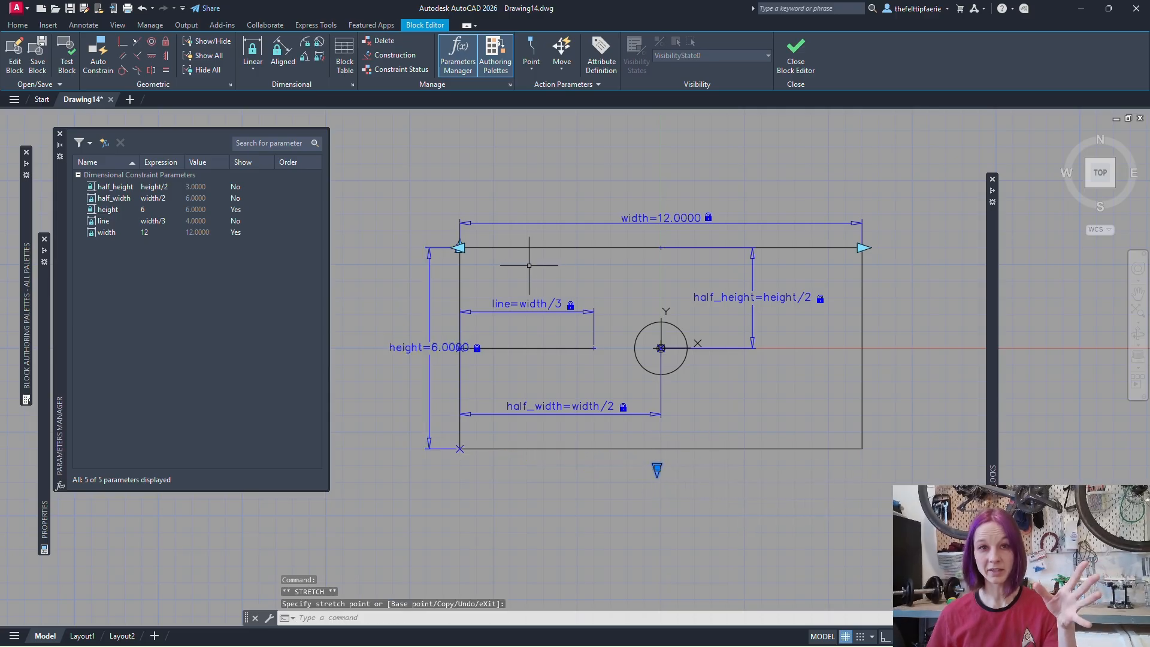
click(459, 247)
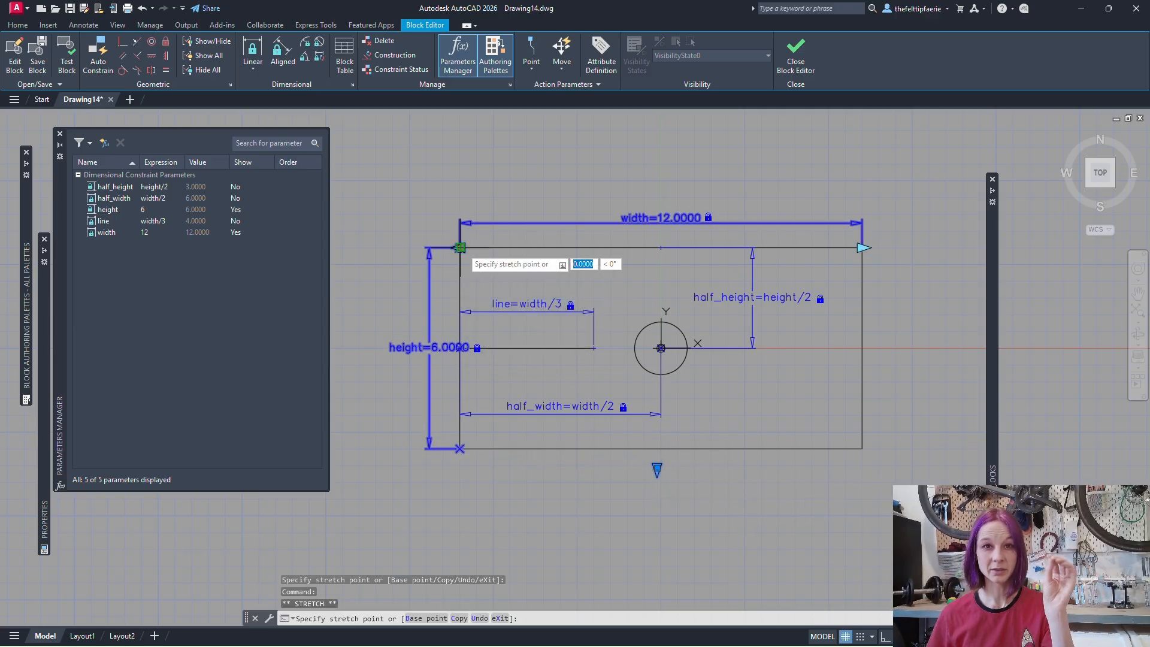
click(448, 338)
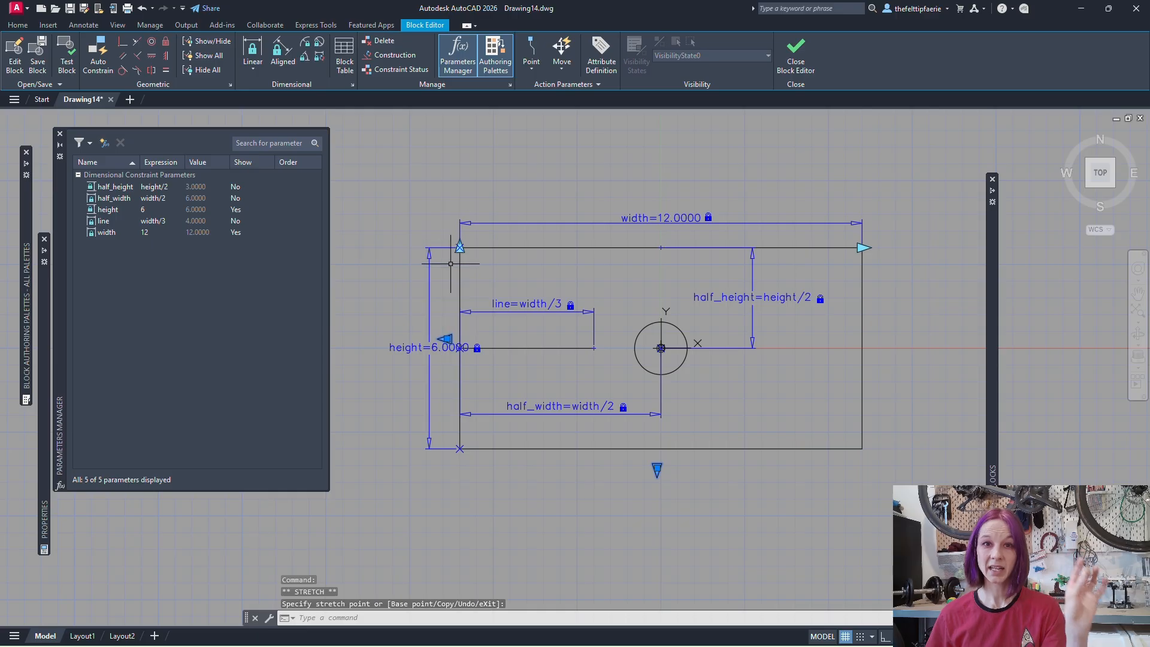
- Move the height parameter's upper grip above the top edge's midpoint and the width parameter's right grip outside the right edge's midpoint
click(460, 248)
click(459, 248)
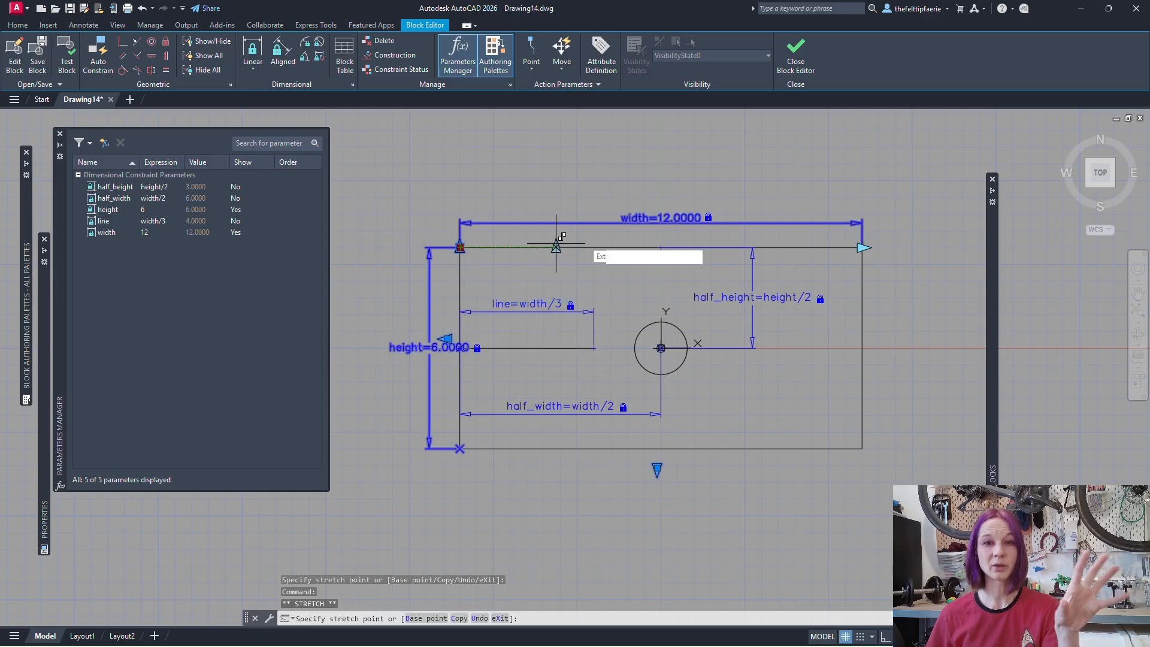
key(Escape)
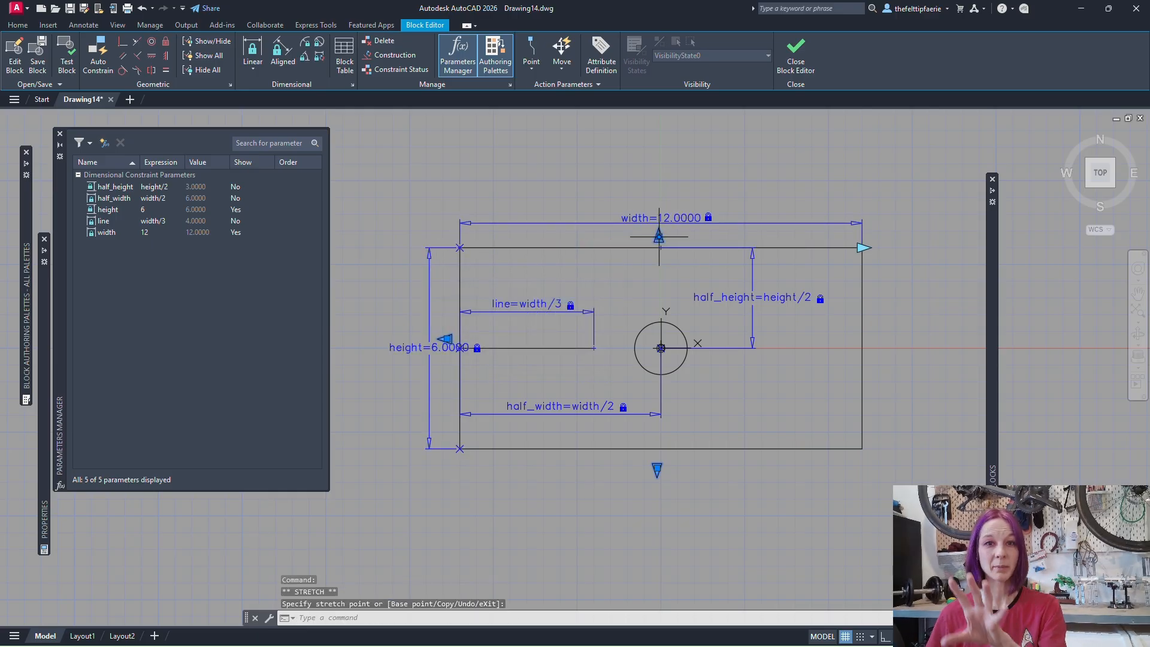
click(866, 249)
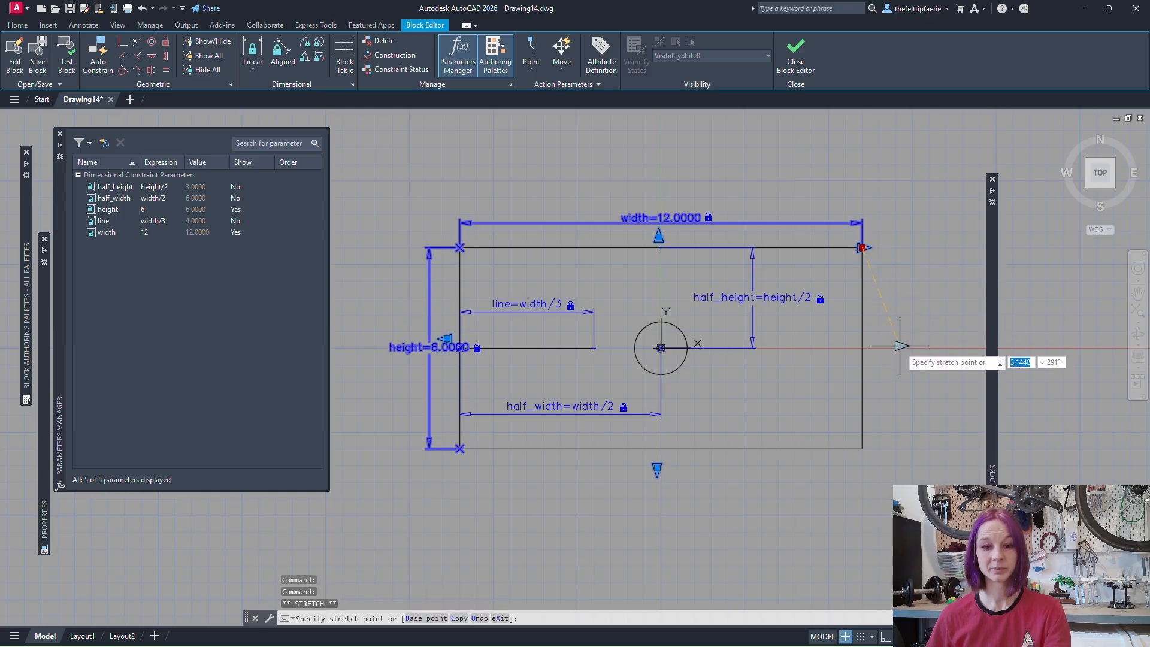
click(898, 349)
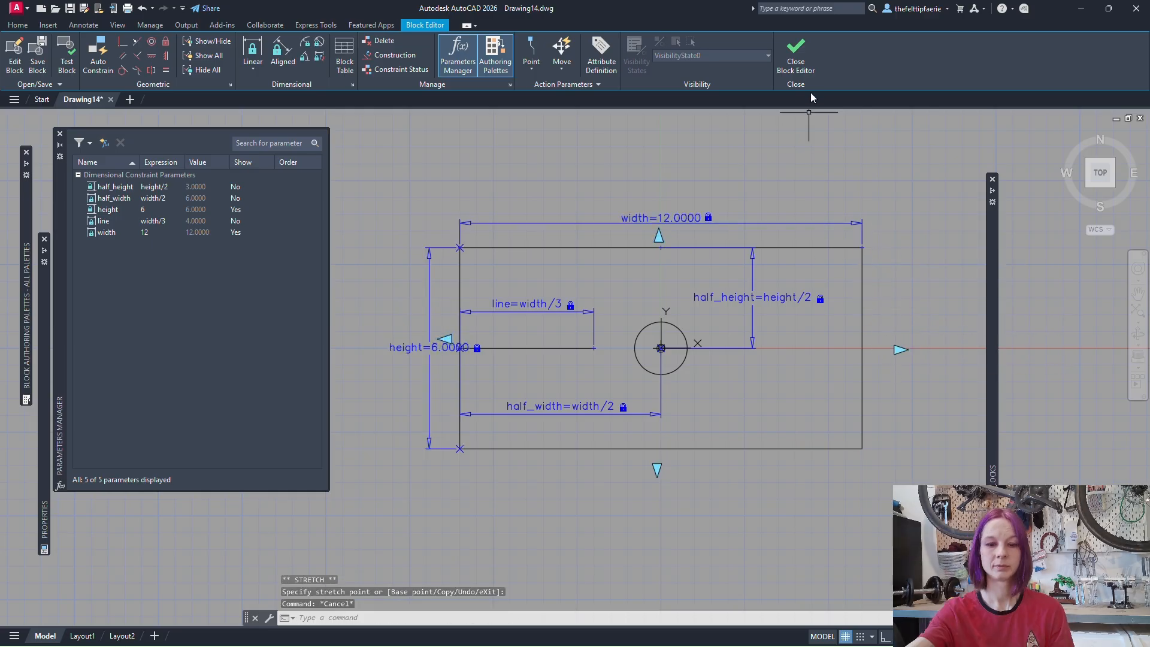
- Close the Block Editor with the changes saved, and stretch the block taller with its upper grip and wider with its right grip
click(796, 55)
click(575, 350)
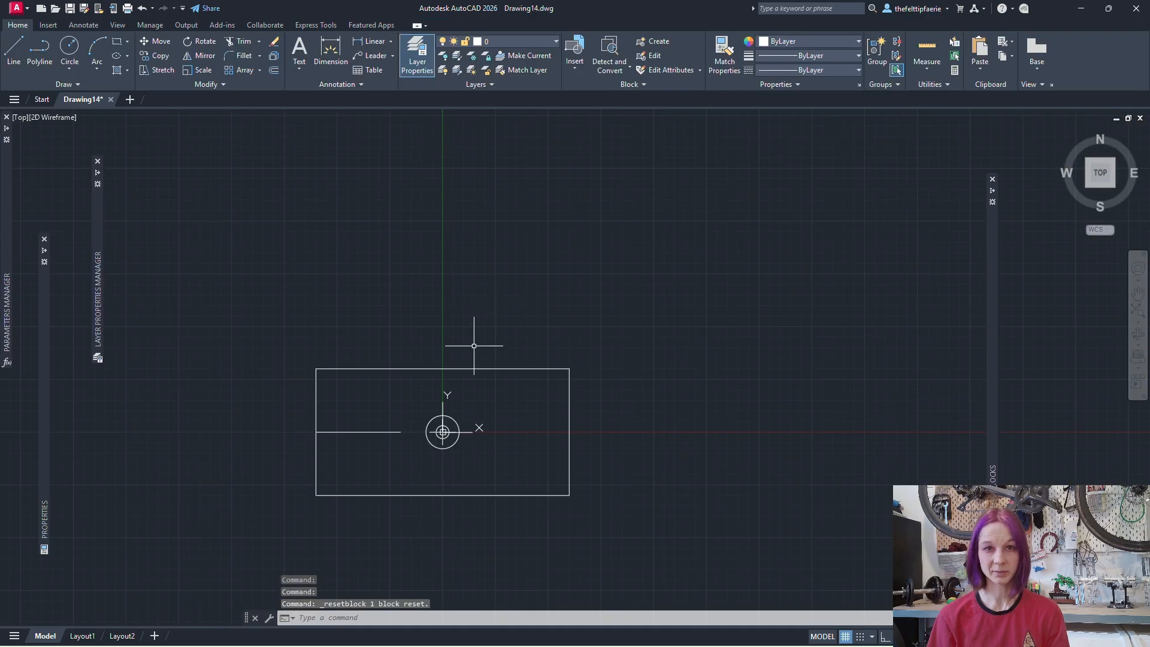
click(472, 367)
click(442, 361)
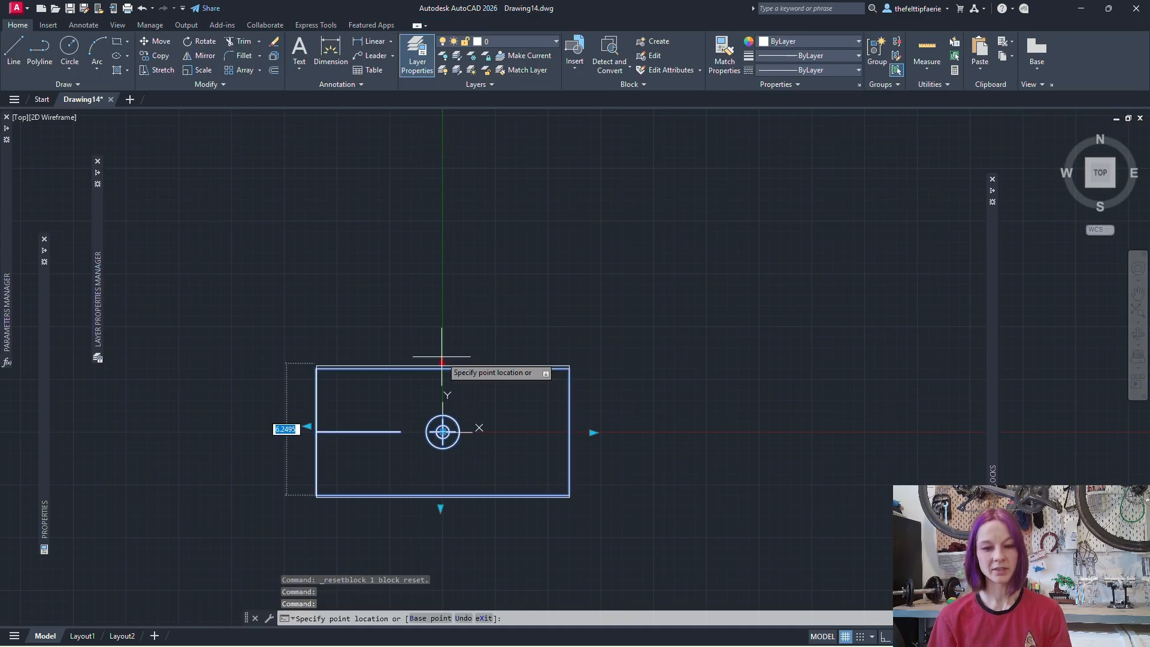
click(441, 275)
click(592, 394)
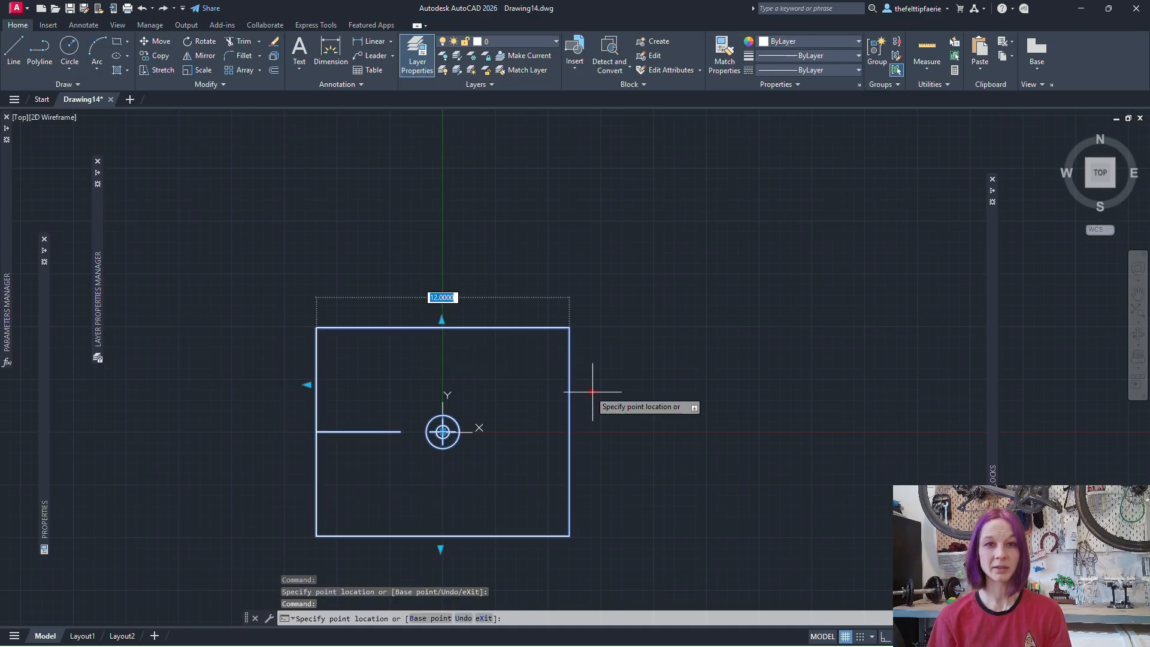
click(697, 377)
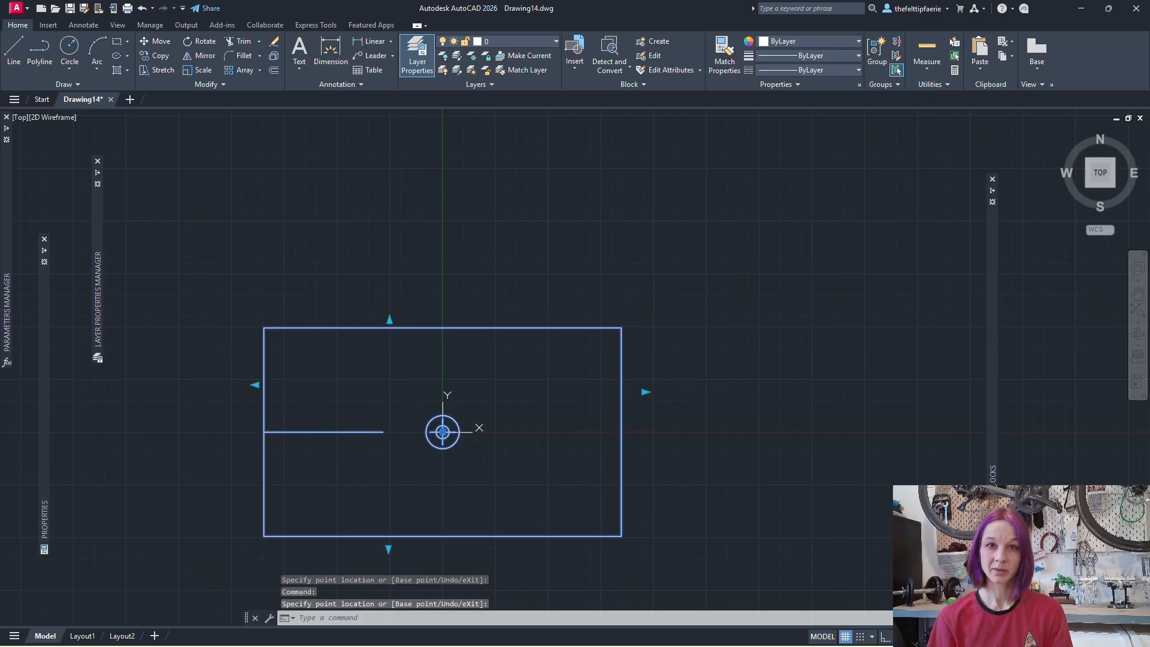
- Stretch the block narrower with its right grip and taller with its upper grip, and deselect it
click(646, 392)
click(513, 399)
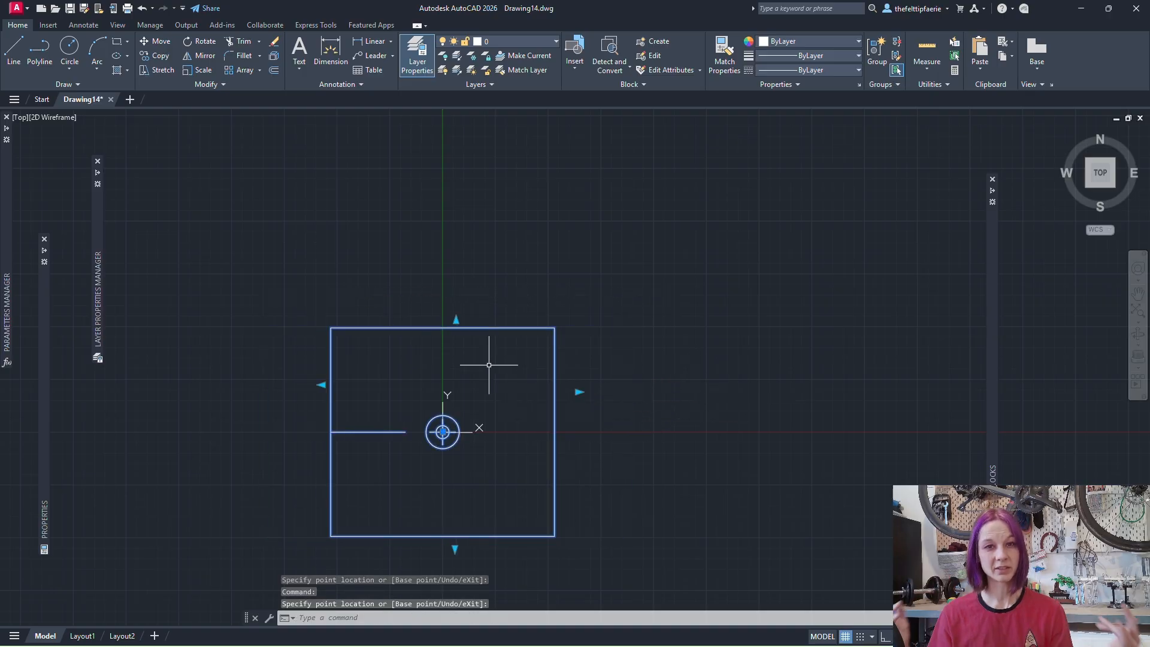
click(455, 320)
click(456, 267)
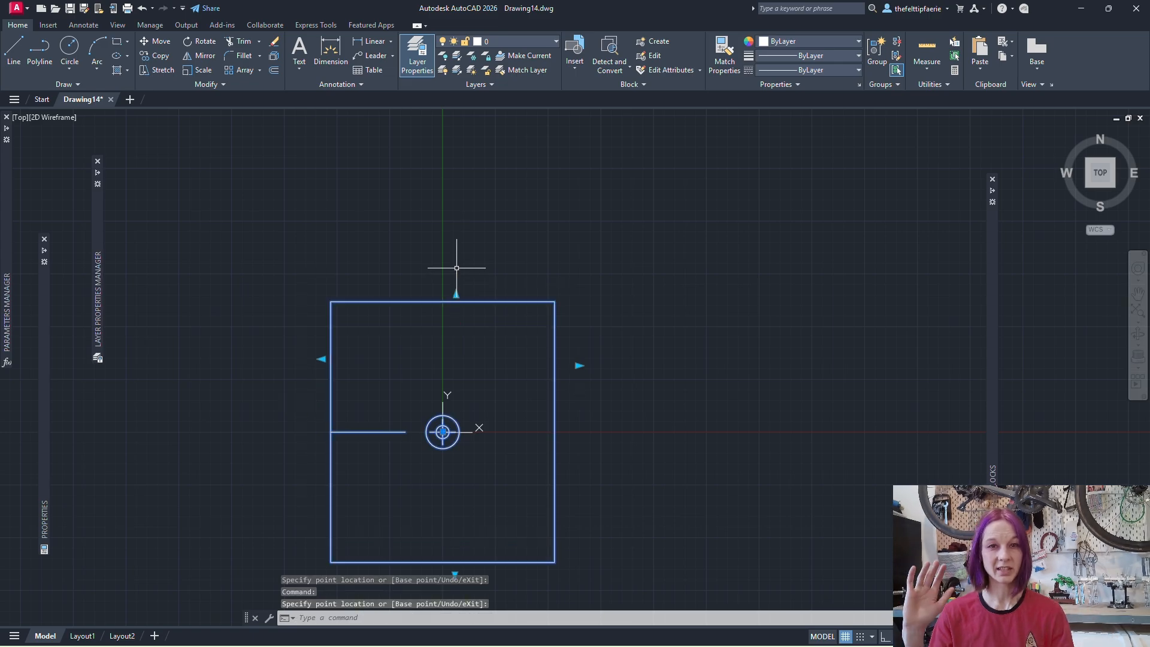
key(Escape)
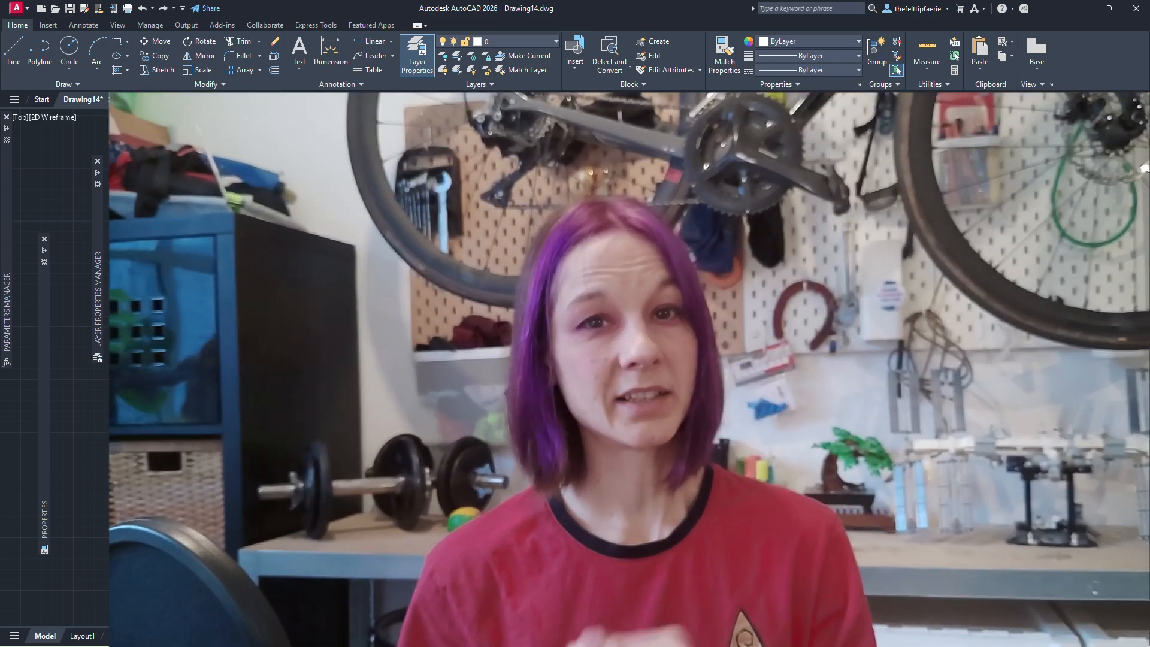